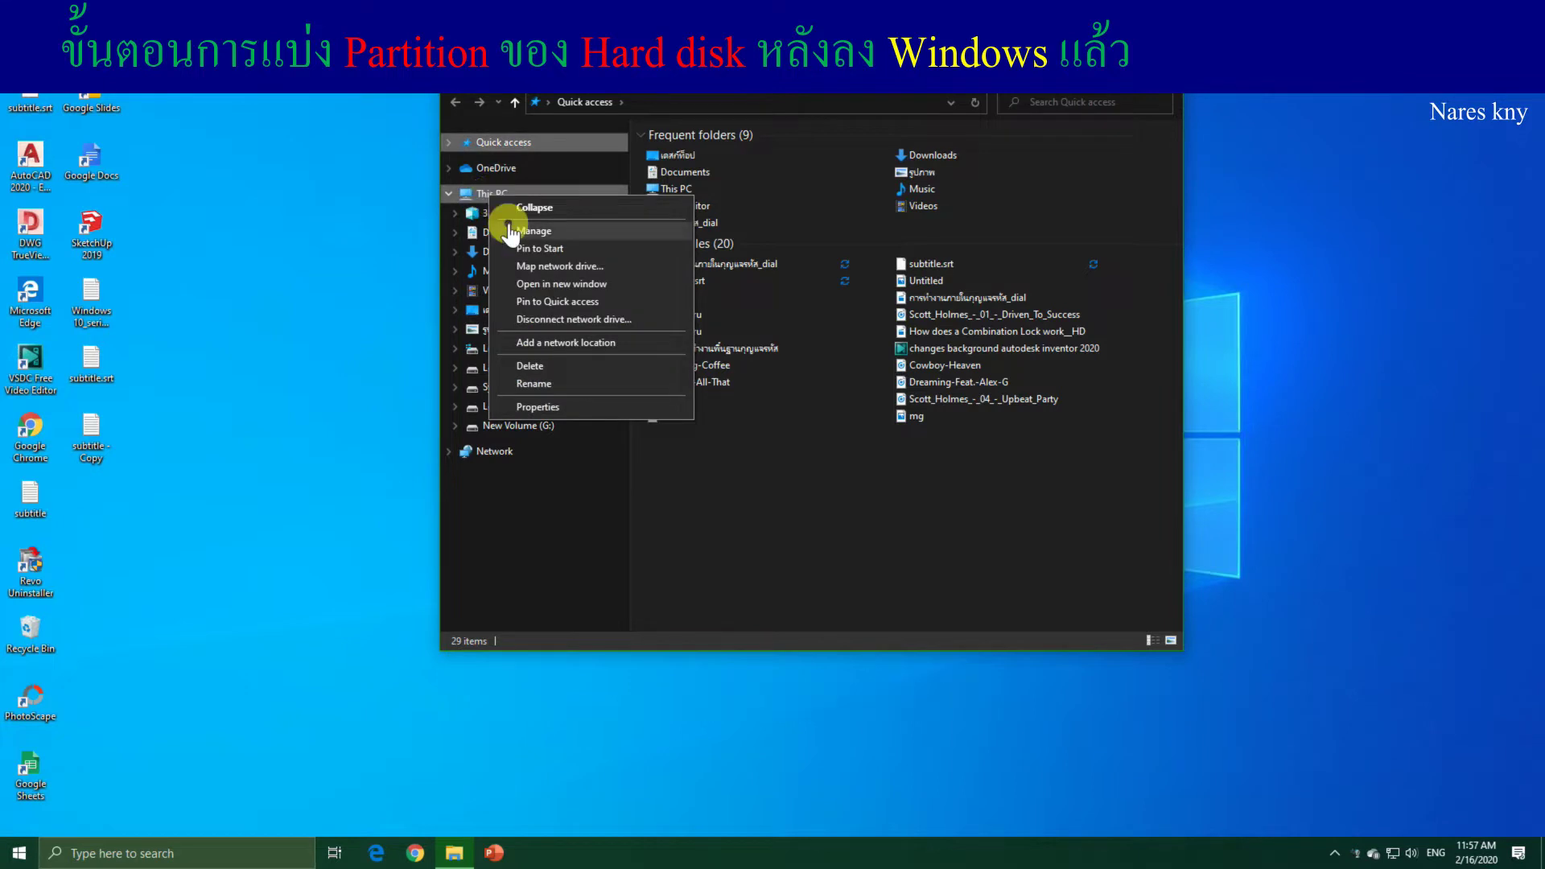
Open Disk Management in this PC's Computer Management and review the C:, D: and F: volumes on the two disks.
click(552, 234)
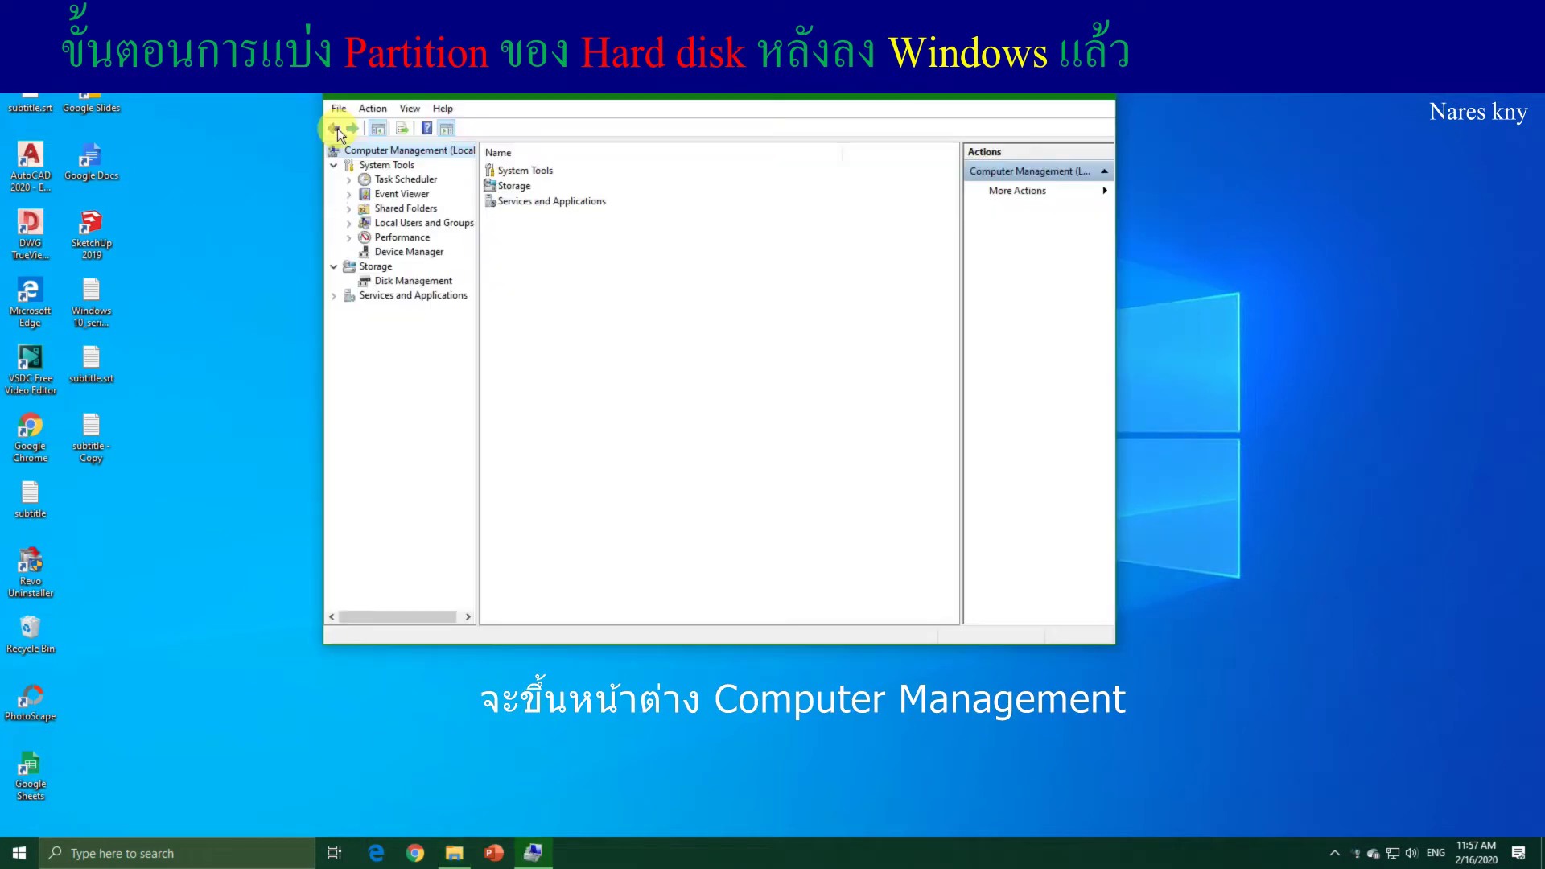
click(413, 281)
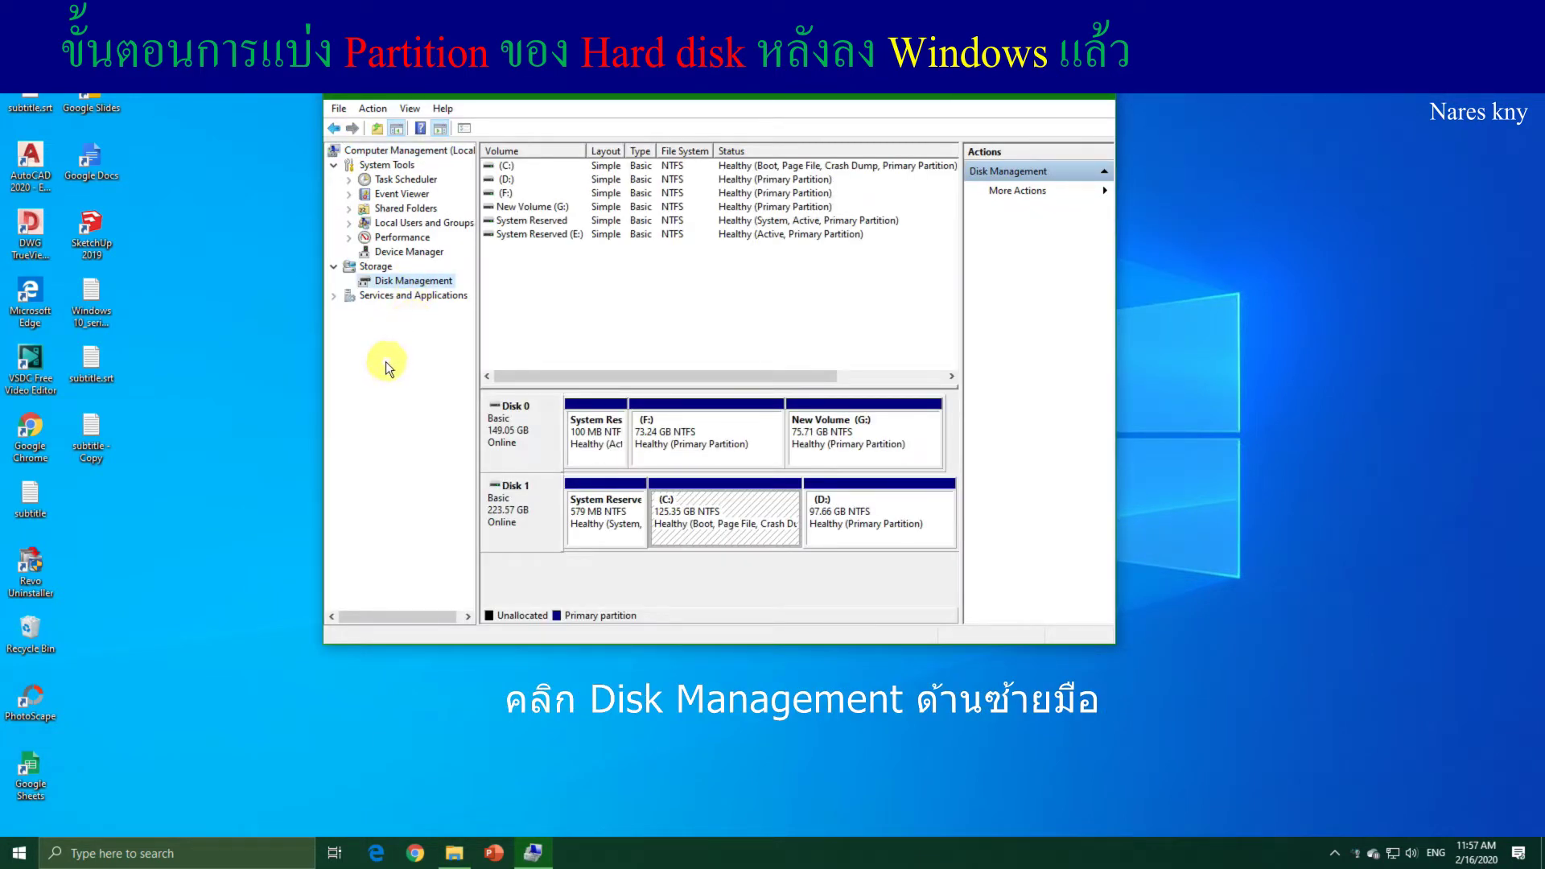
click(492, 165)
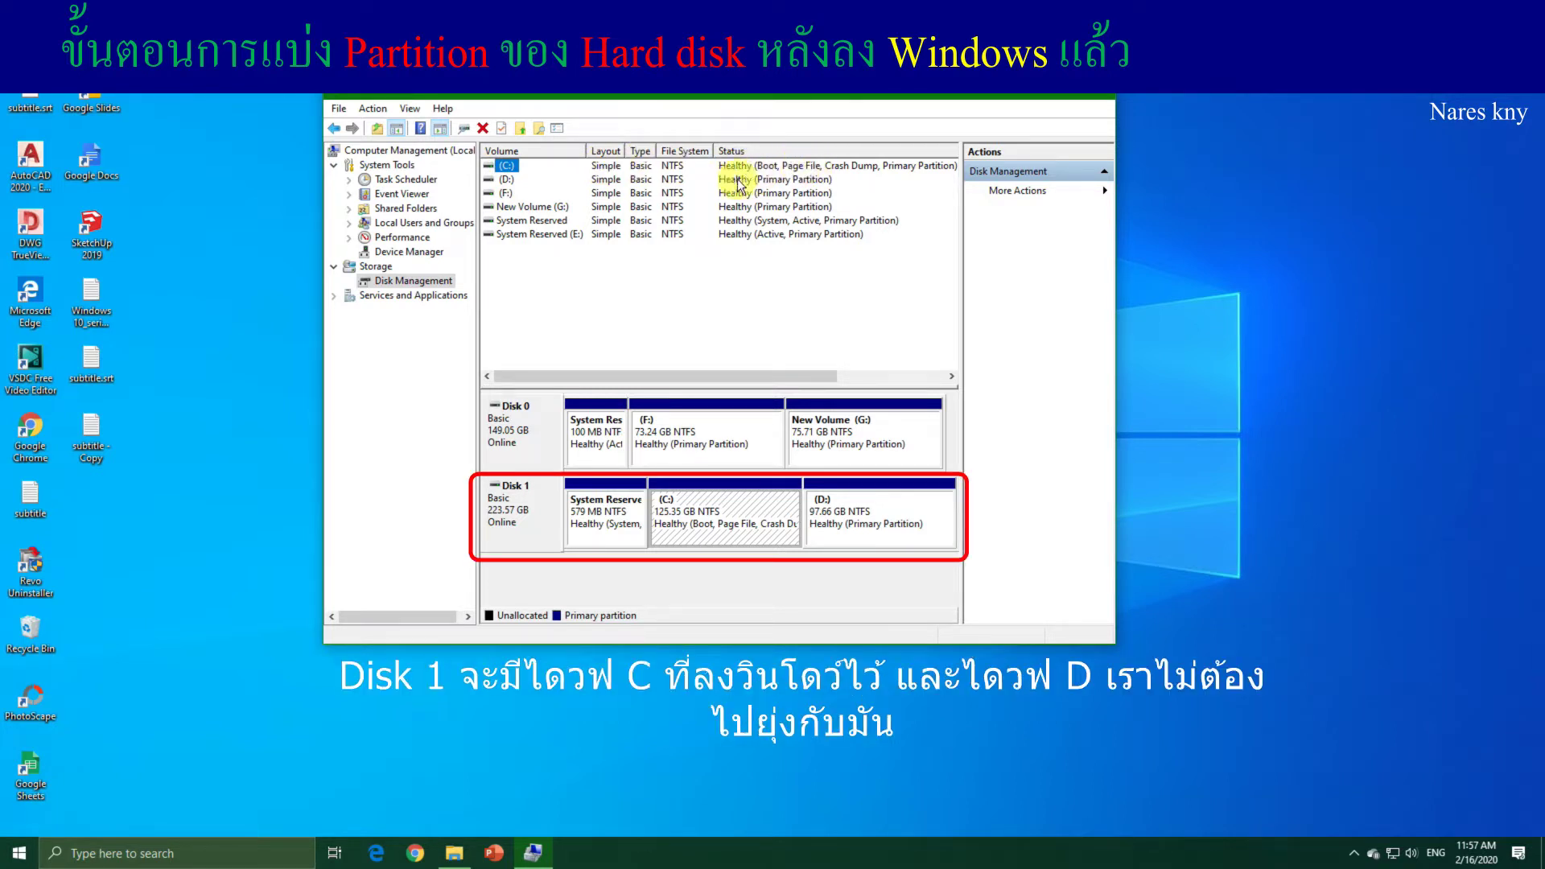
click(505, 179)
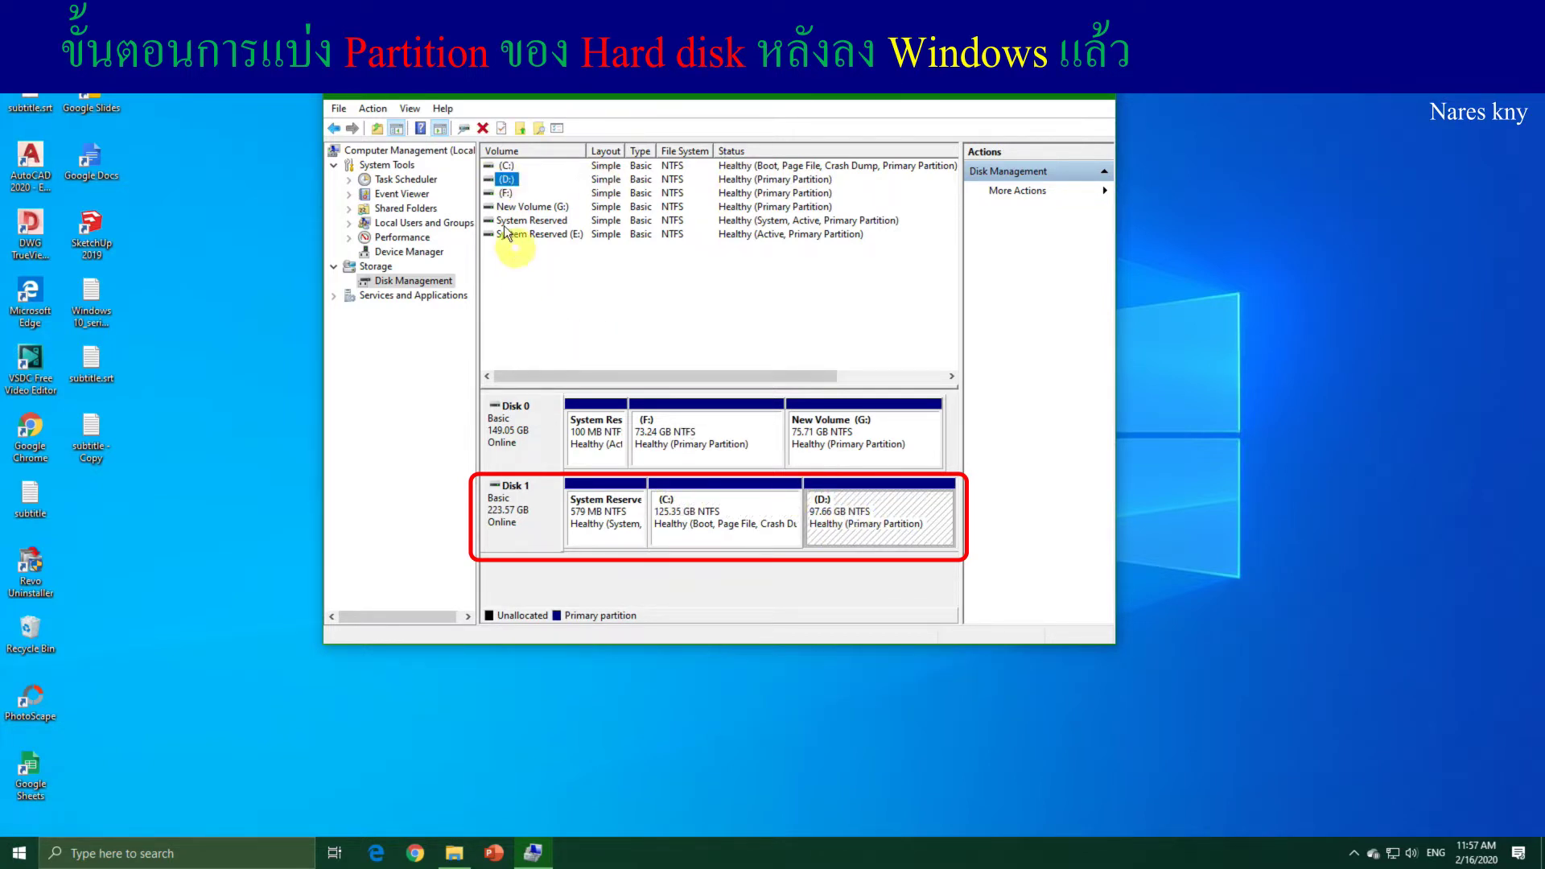
click(503, 169)
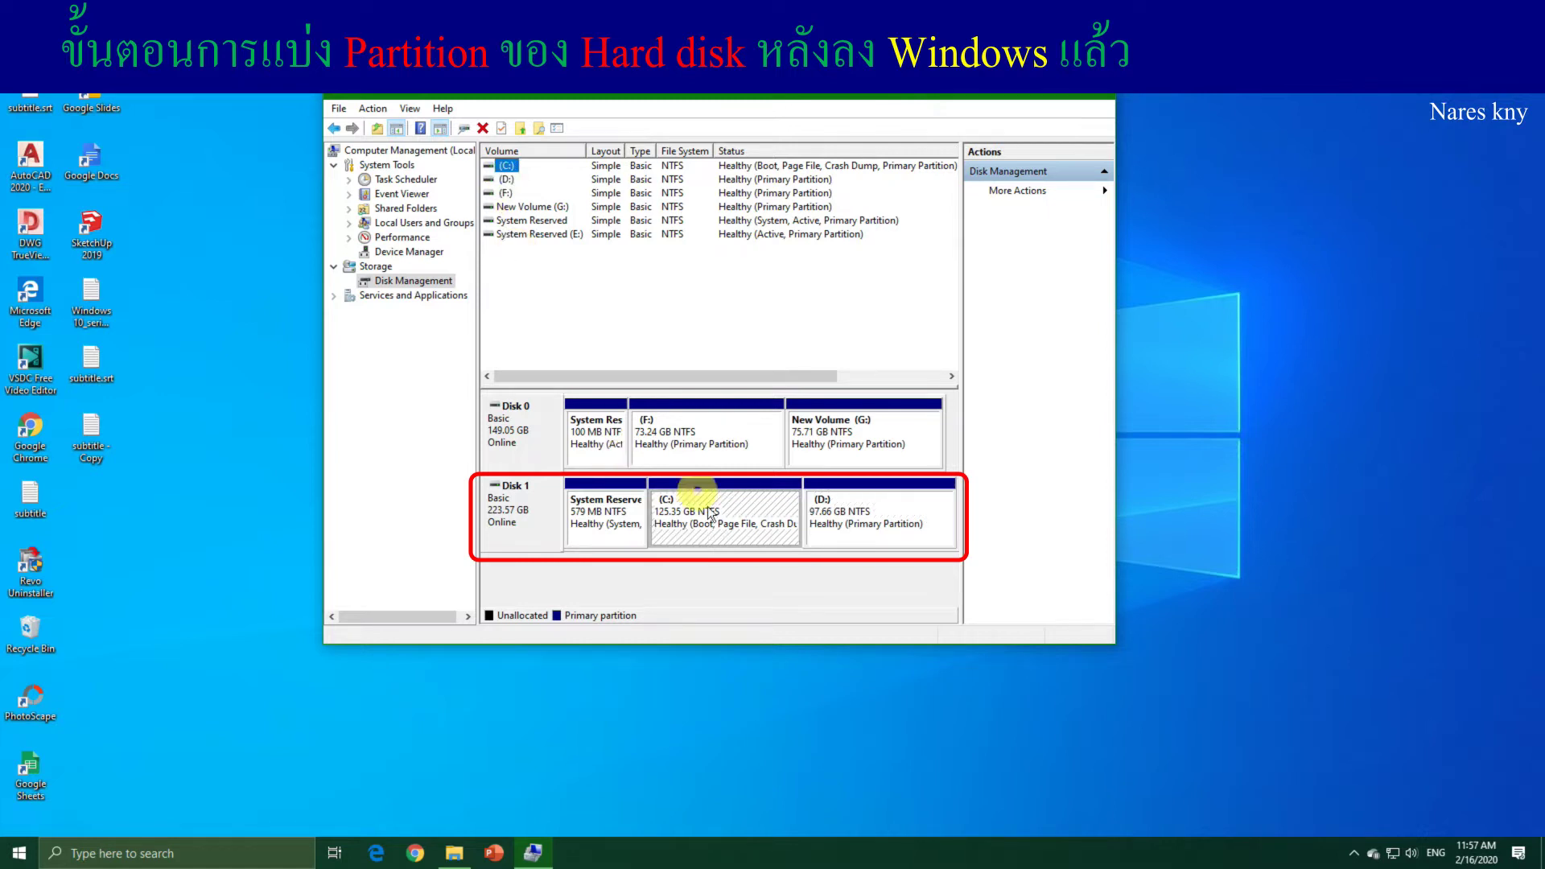
click(498, 194)
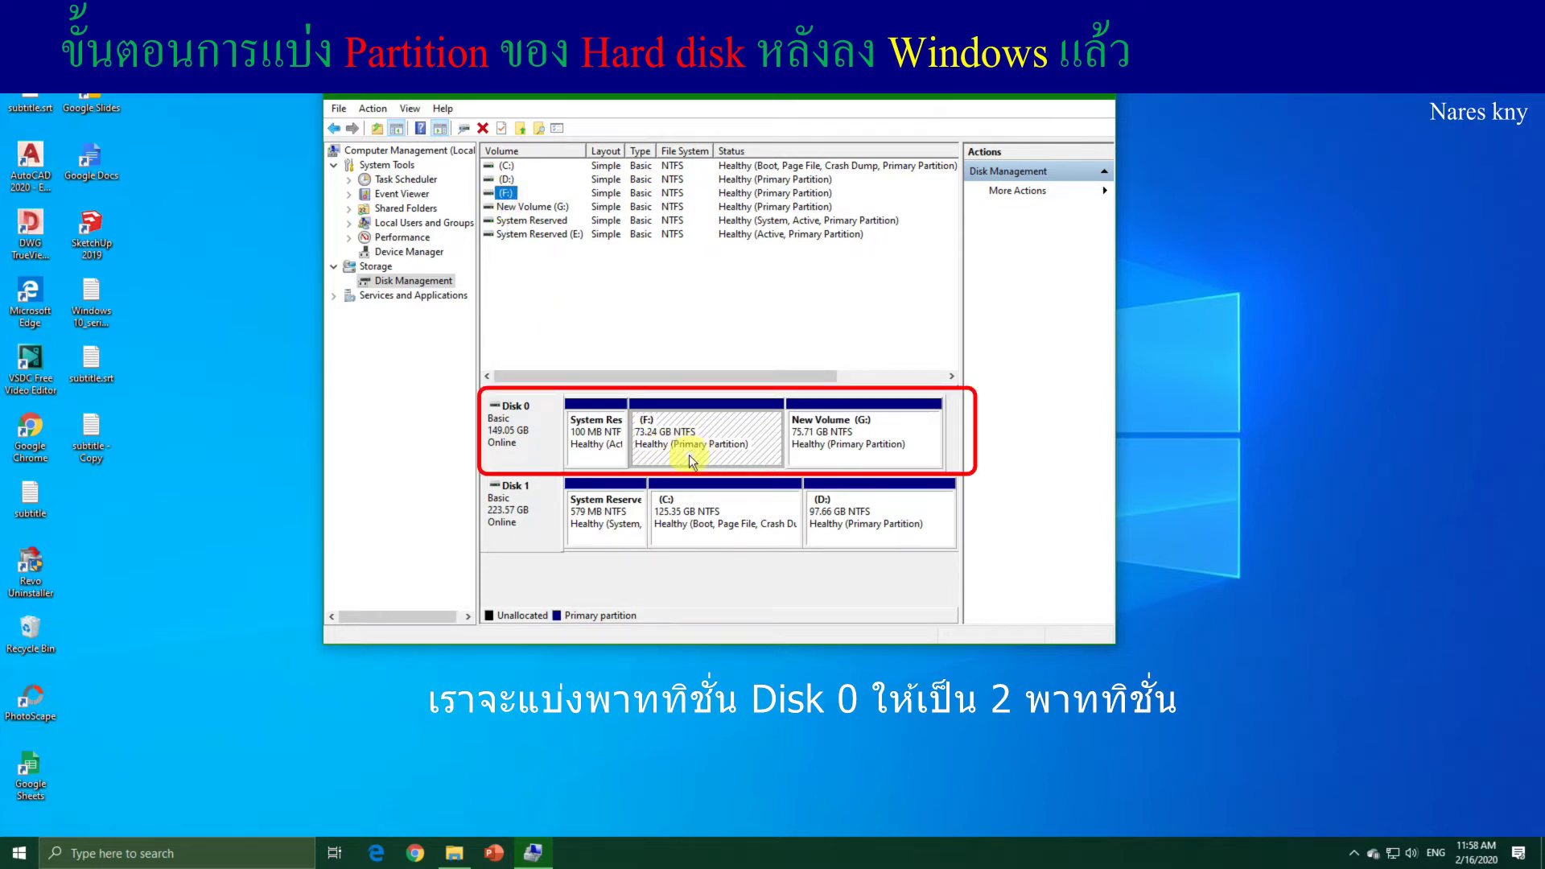
Delete the New Volume (G:) partition from Disk 0 and accept the loss of its data.
click(541, 206)
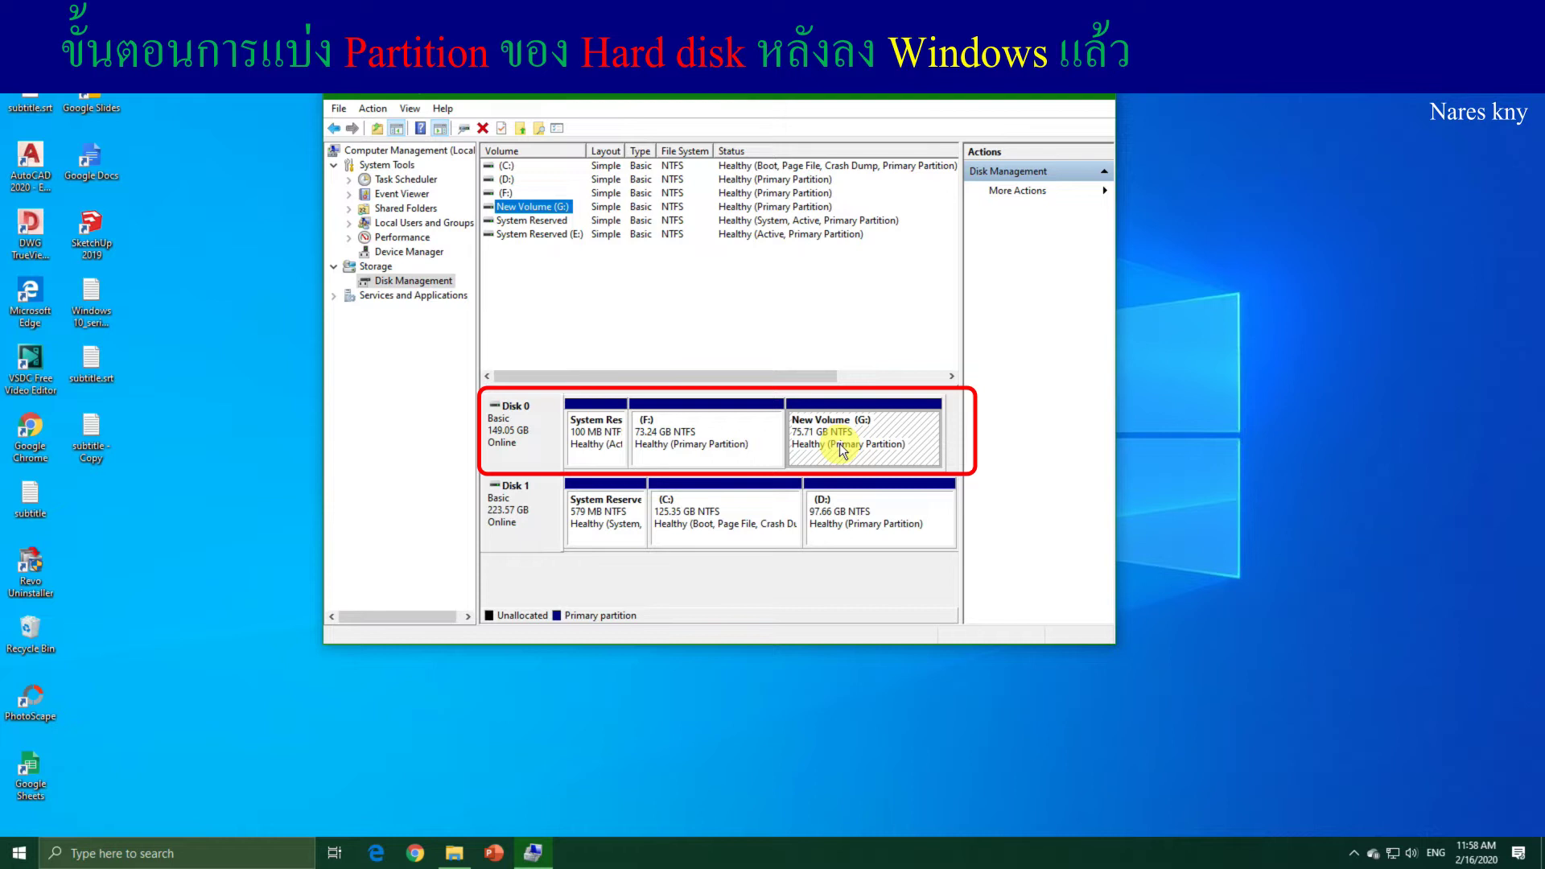
right_click(854, 428)
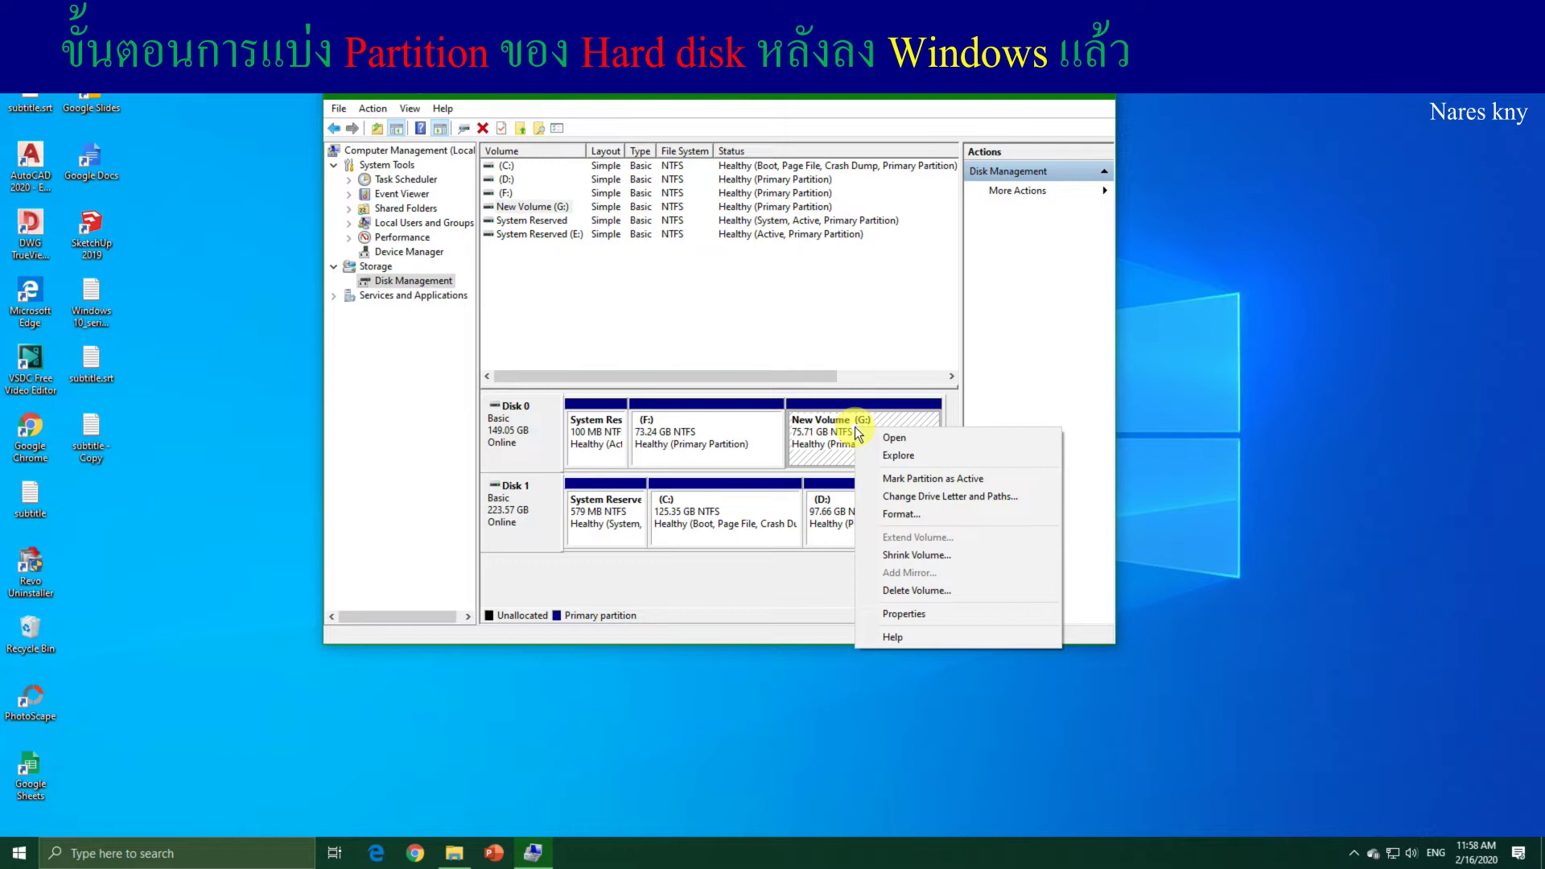
click(908, 596)
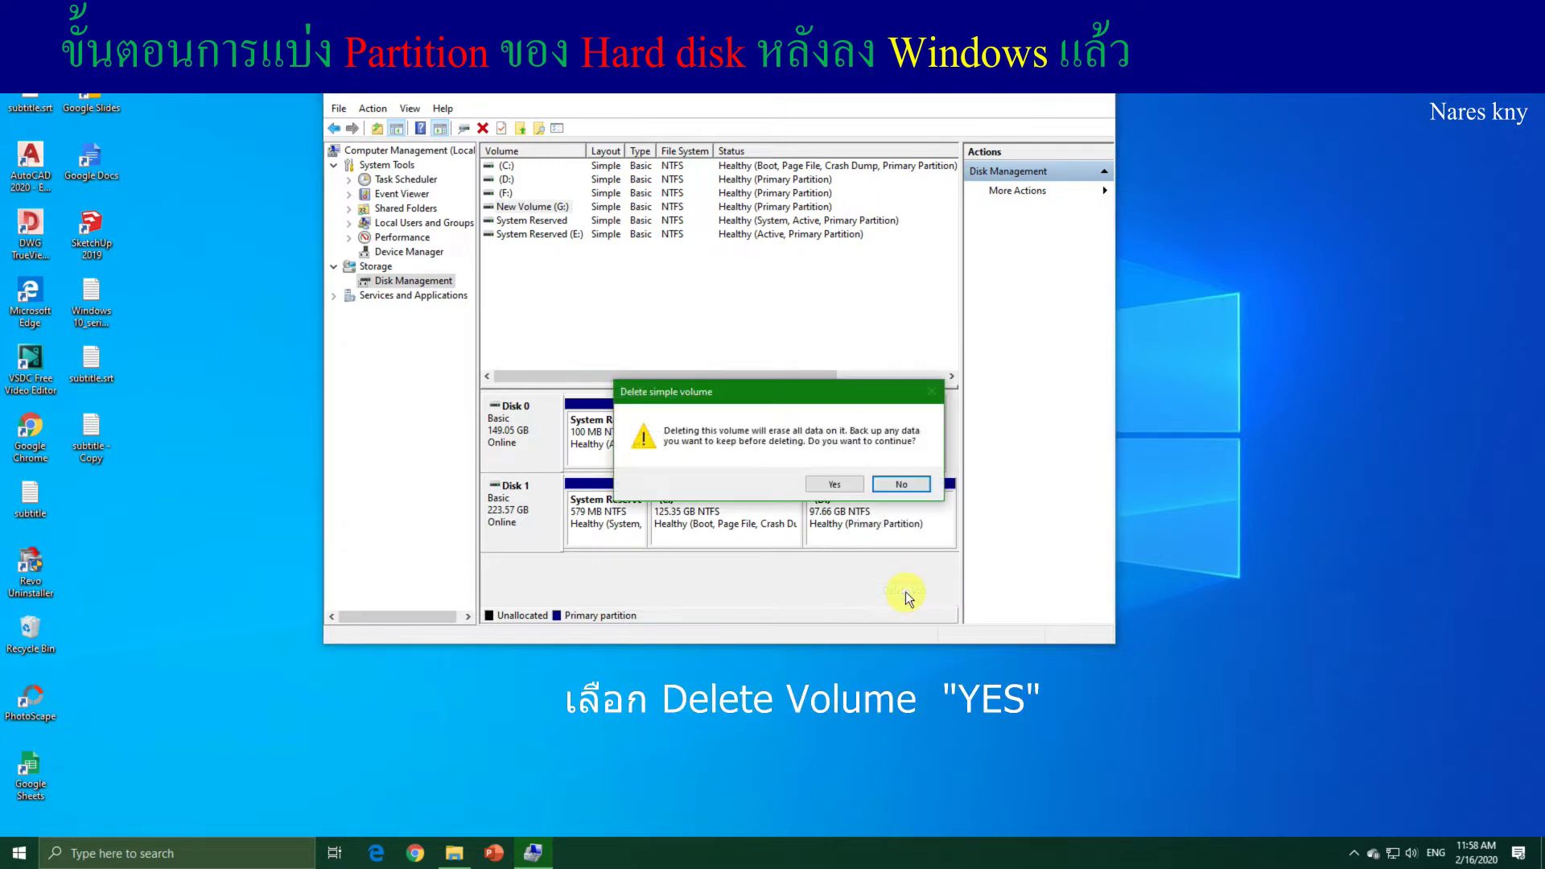
click(850, 488)
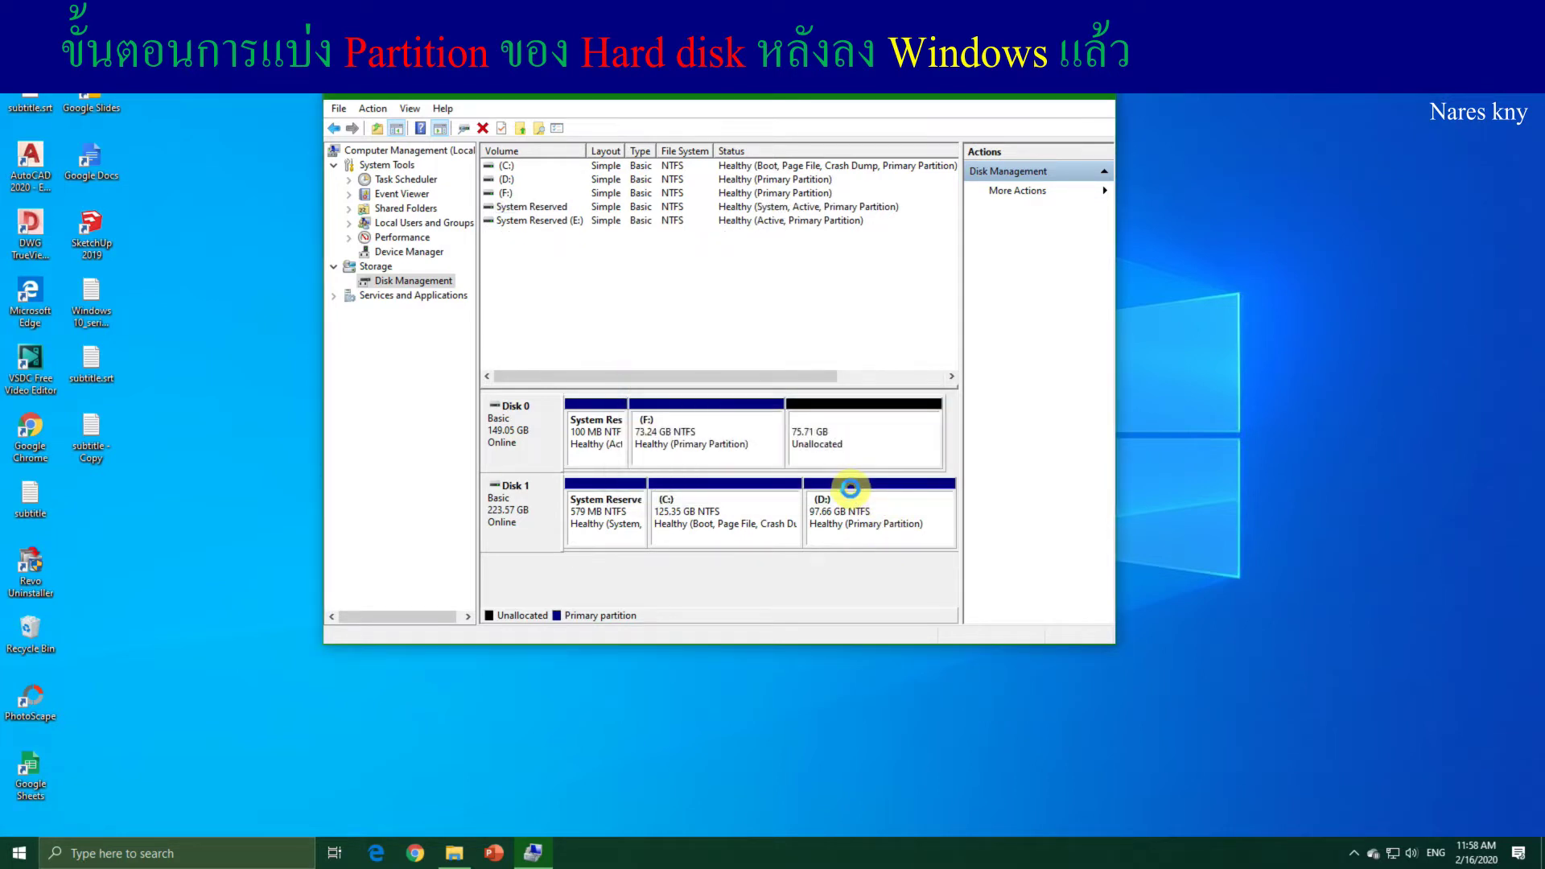
Delete the F: volume from Disk 0 and accept the loss of its data.
click(717, 445)
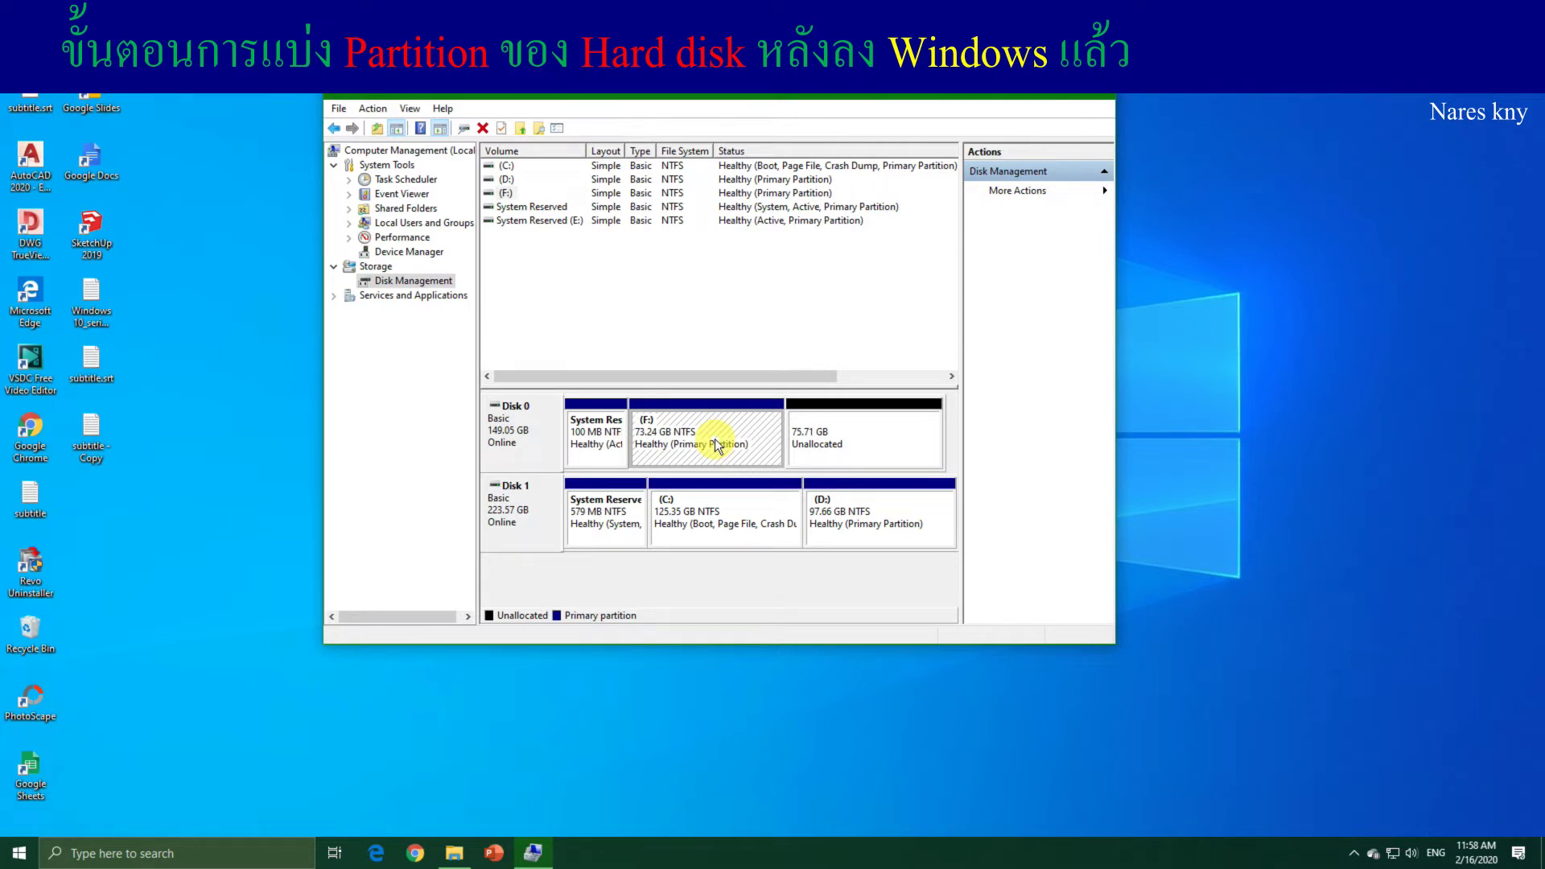
right_click(717, 445)
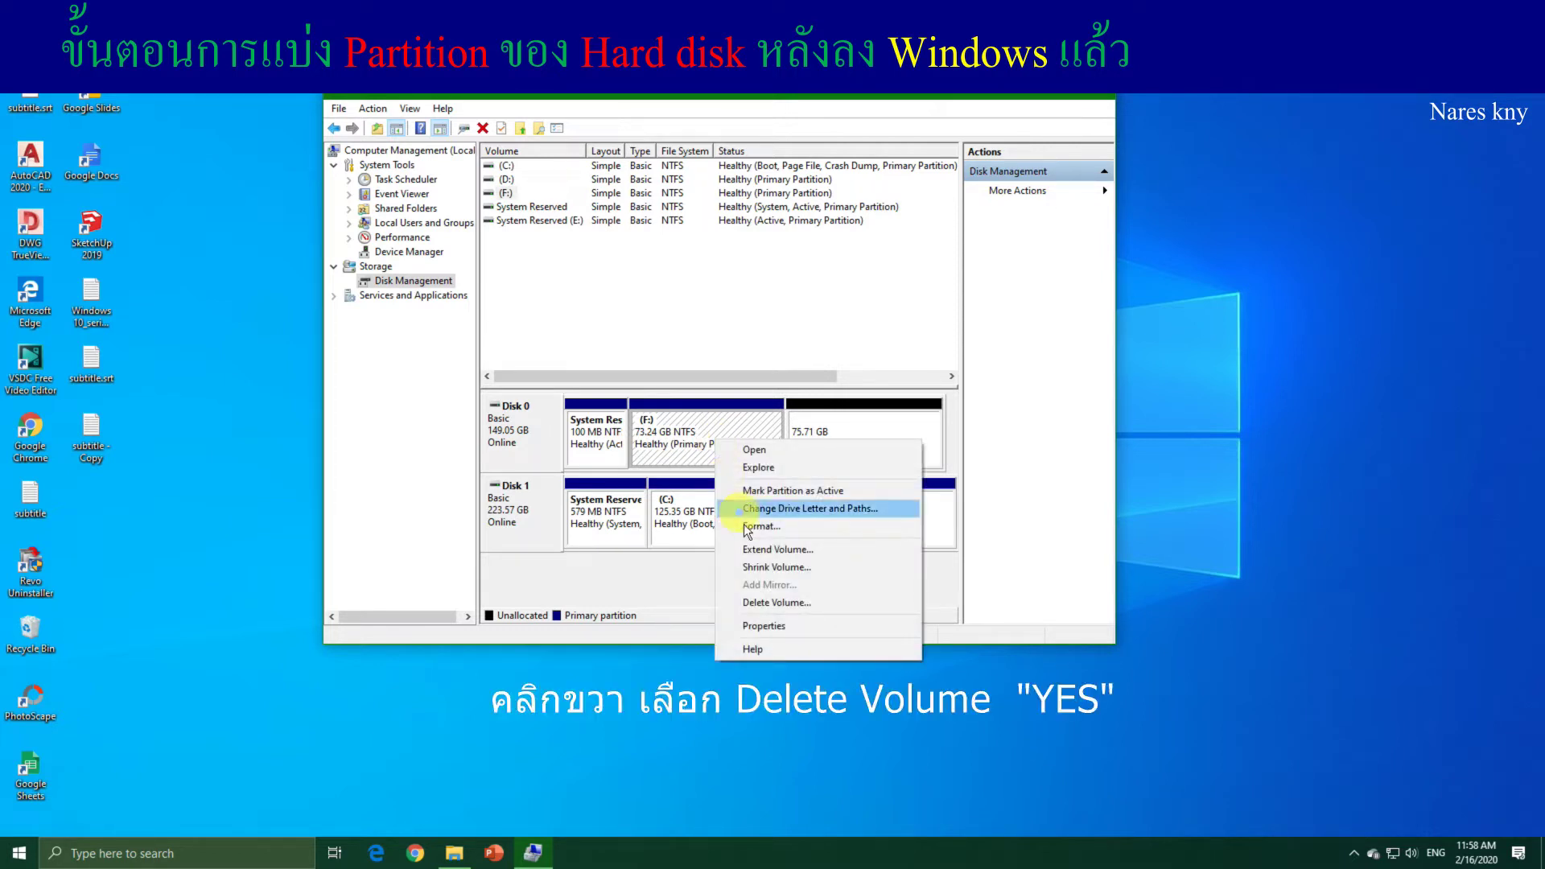
click(755, 604)
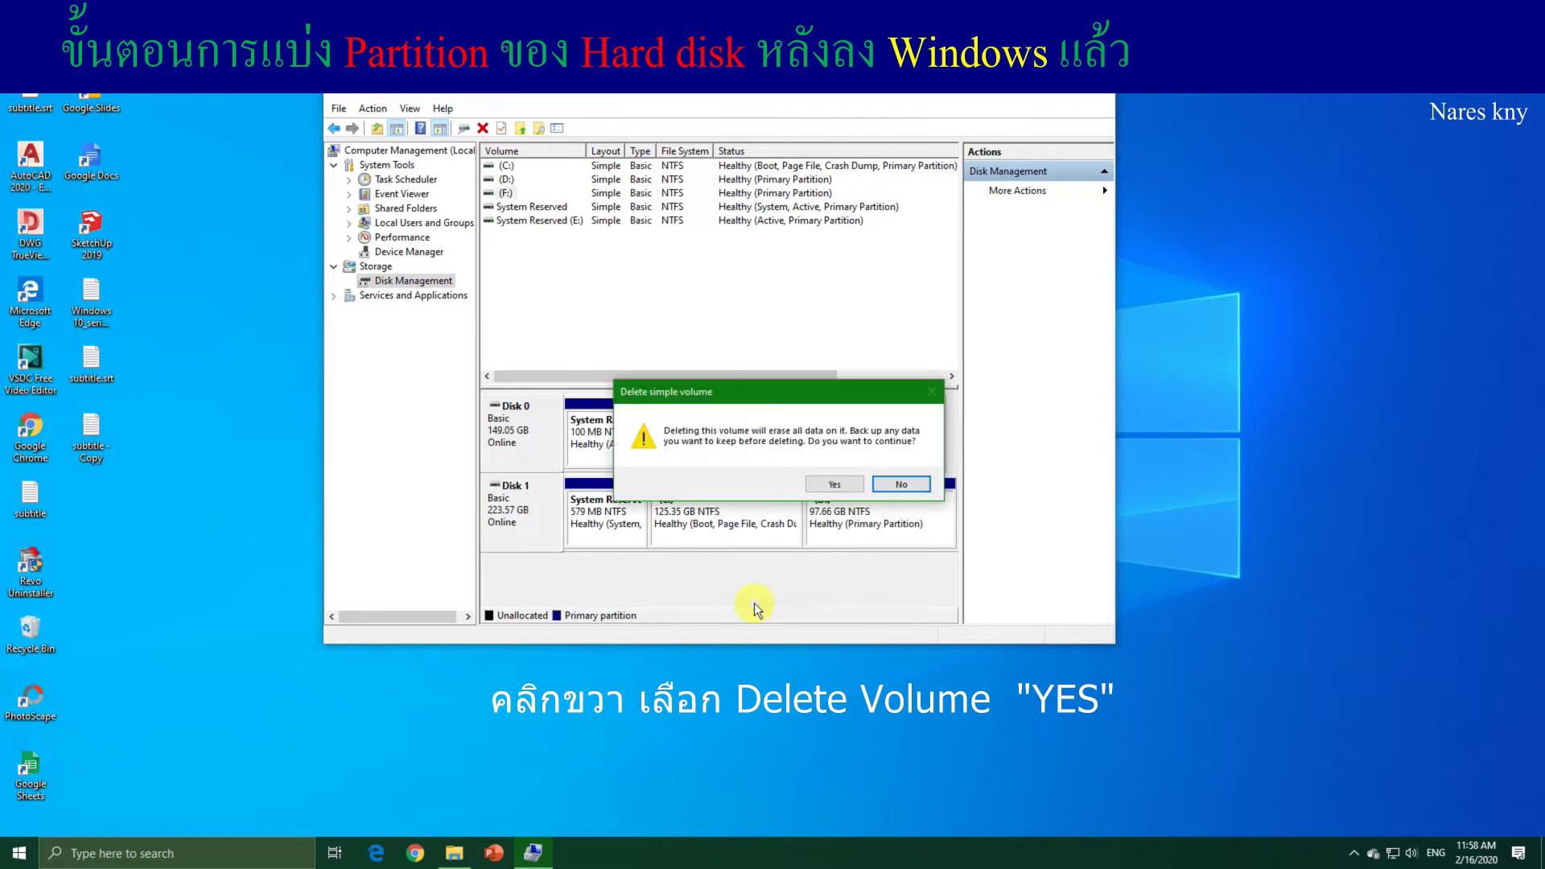
click(829, 486)
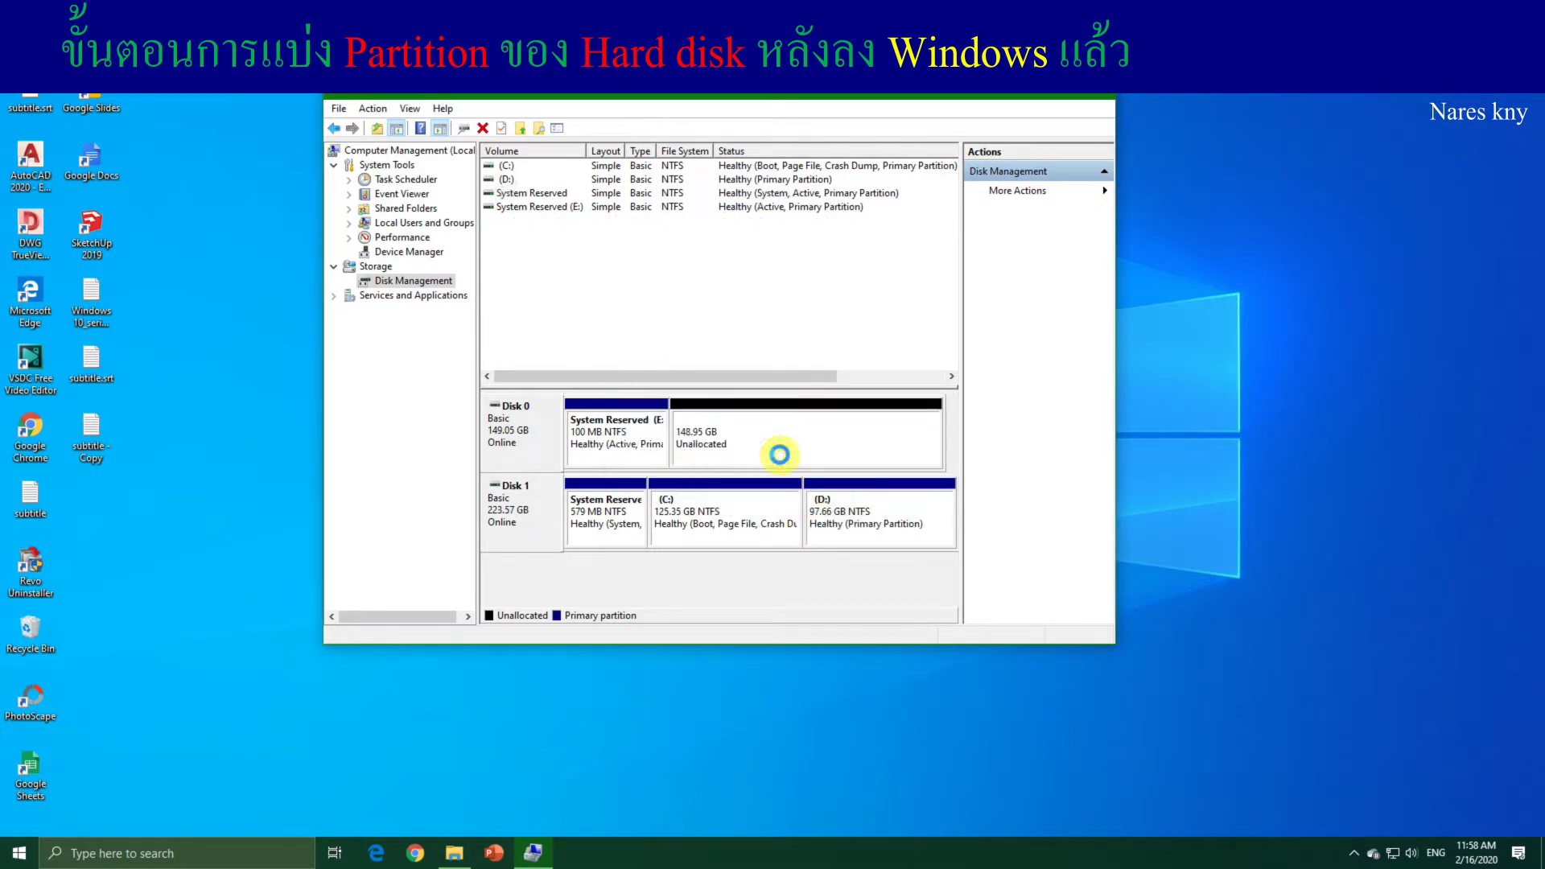
Delete the active System Reserved (E:) partition from Disk 0.
click(659, 433)
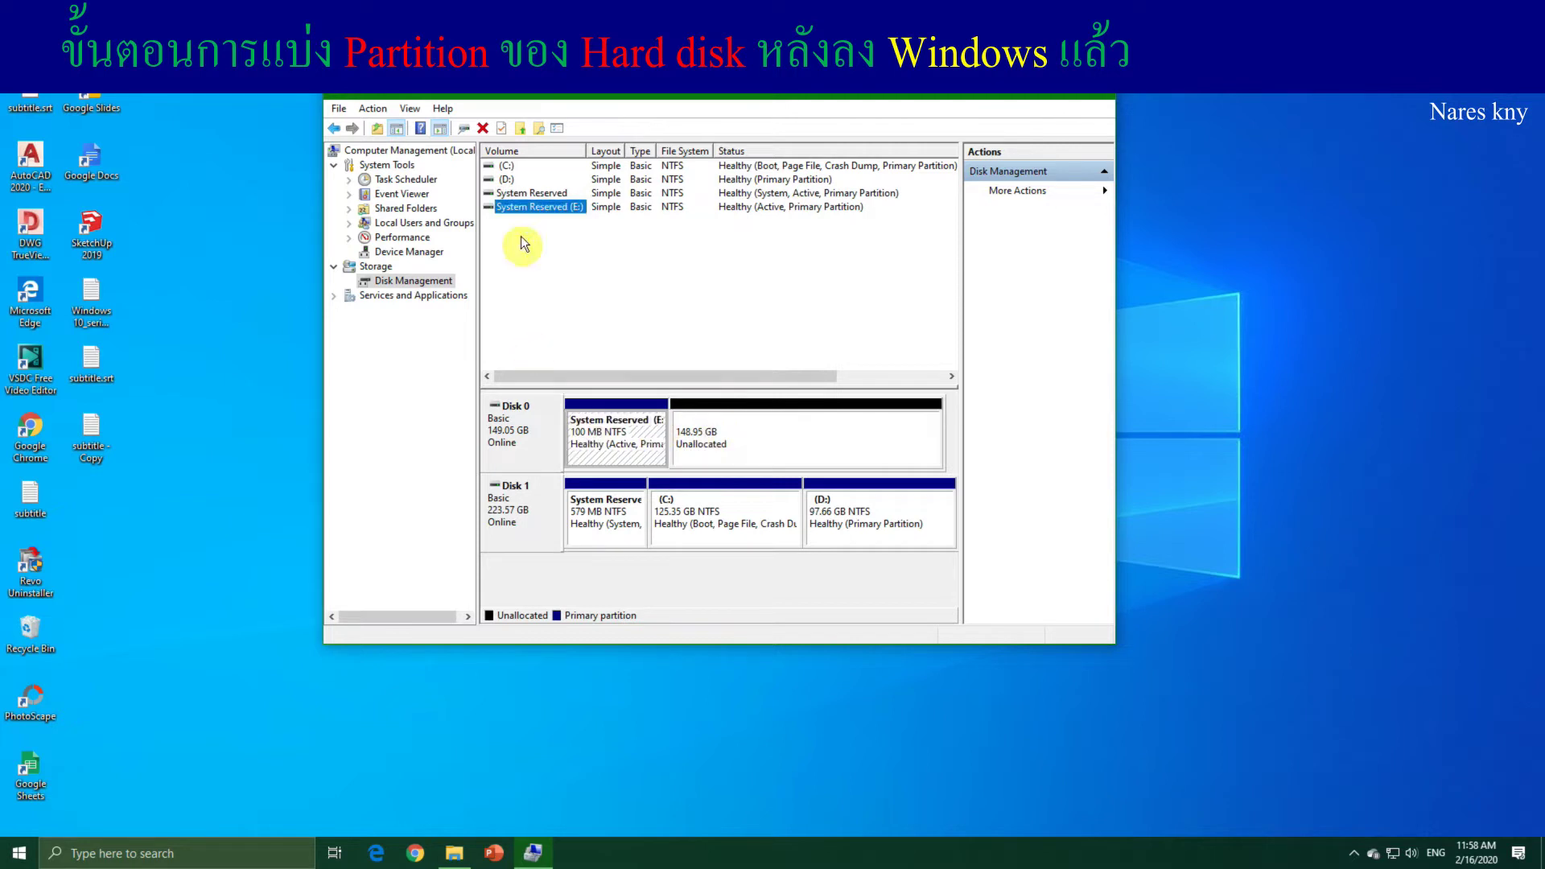
right_click(528, 211)
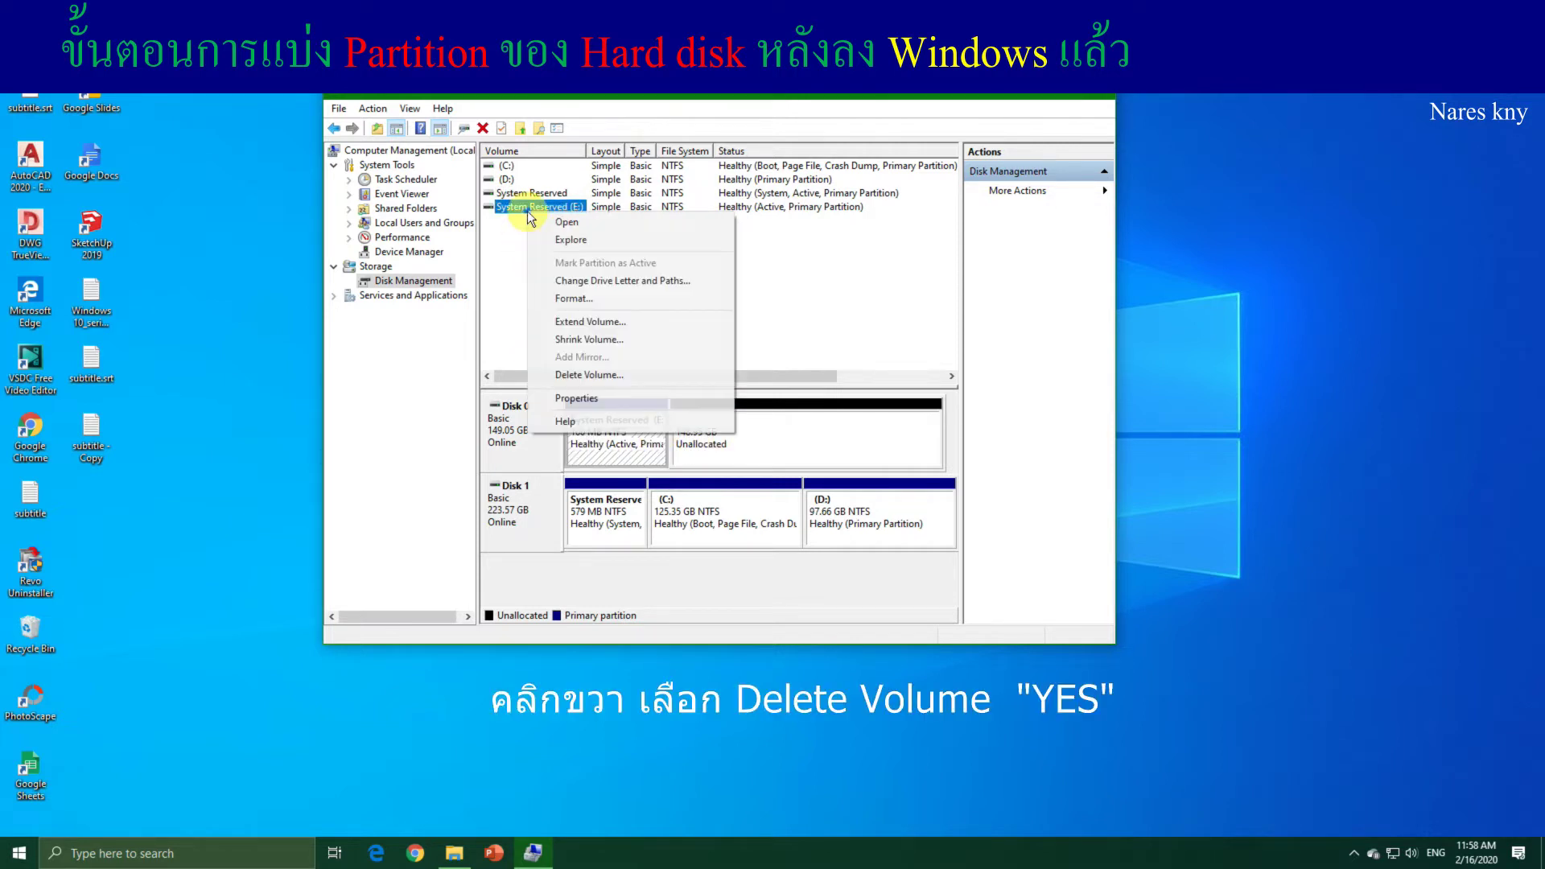
click(580, 376)
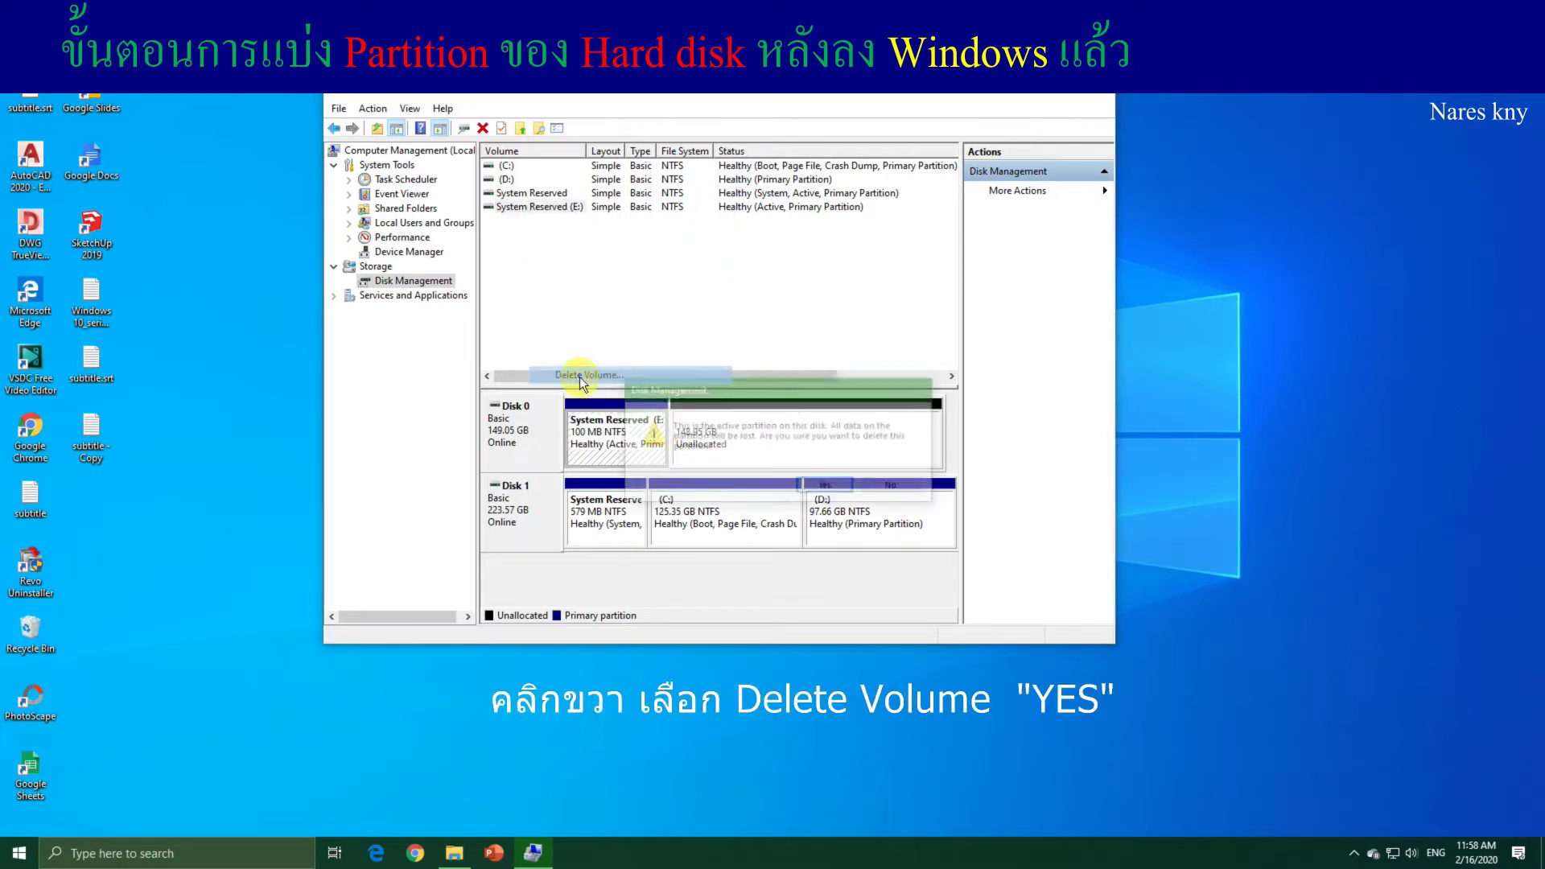
click(821, 484)
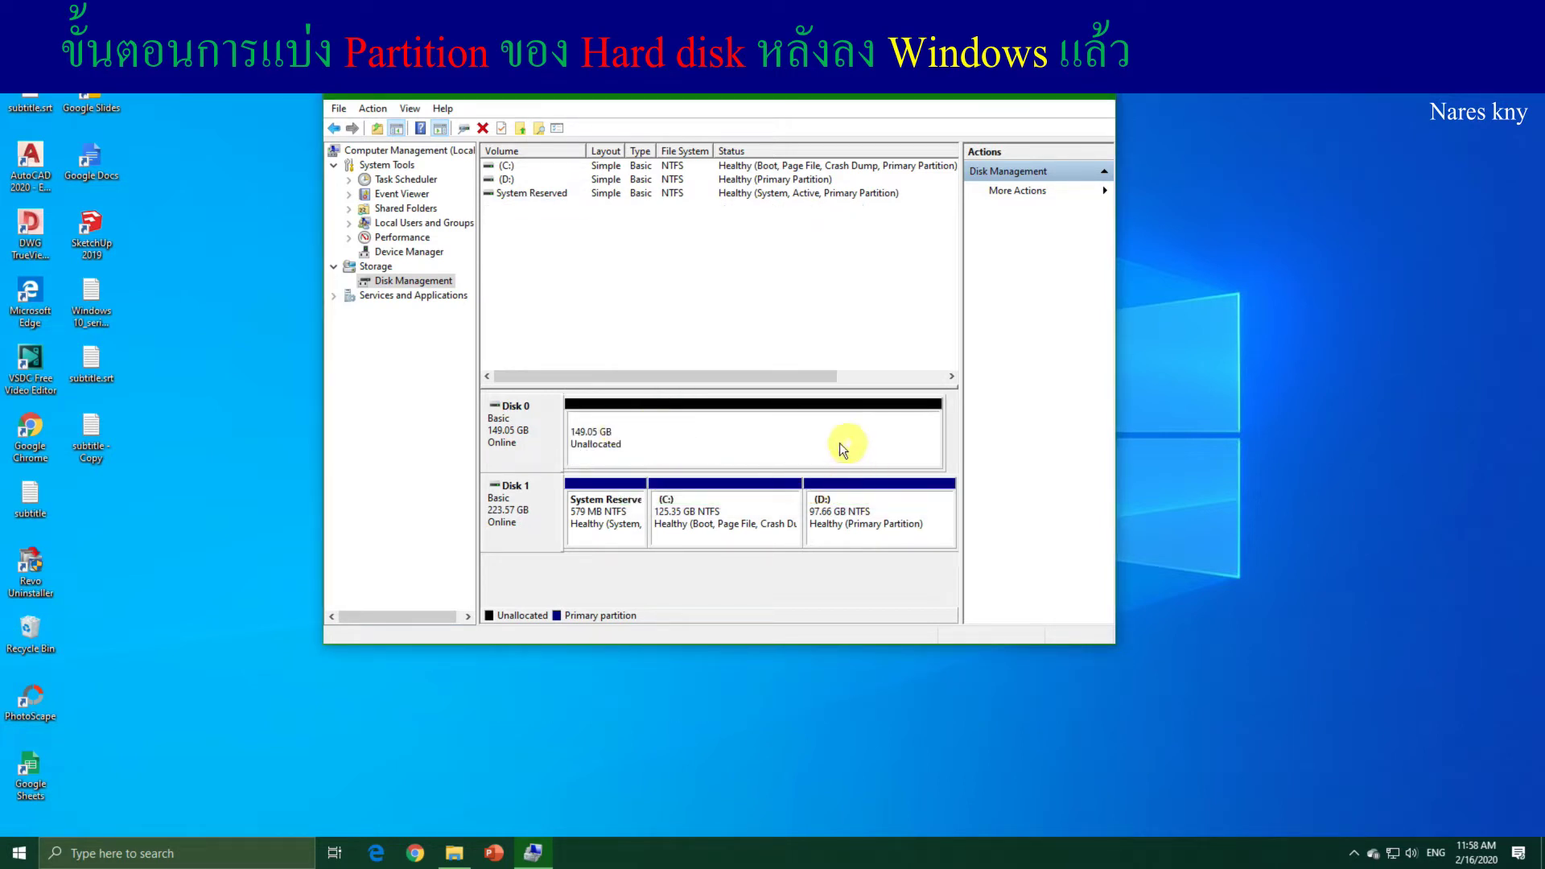
Start a new simple volume in Disk 0's unallocated space and set its size to 100000 MB.
click(682, 446)
right_click(676, 444)
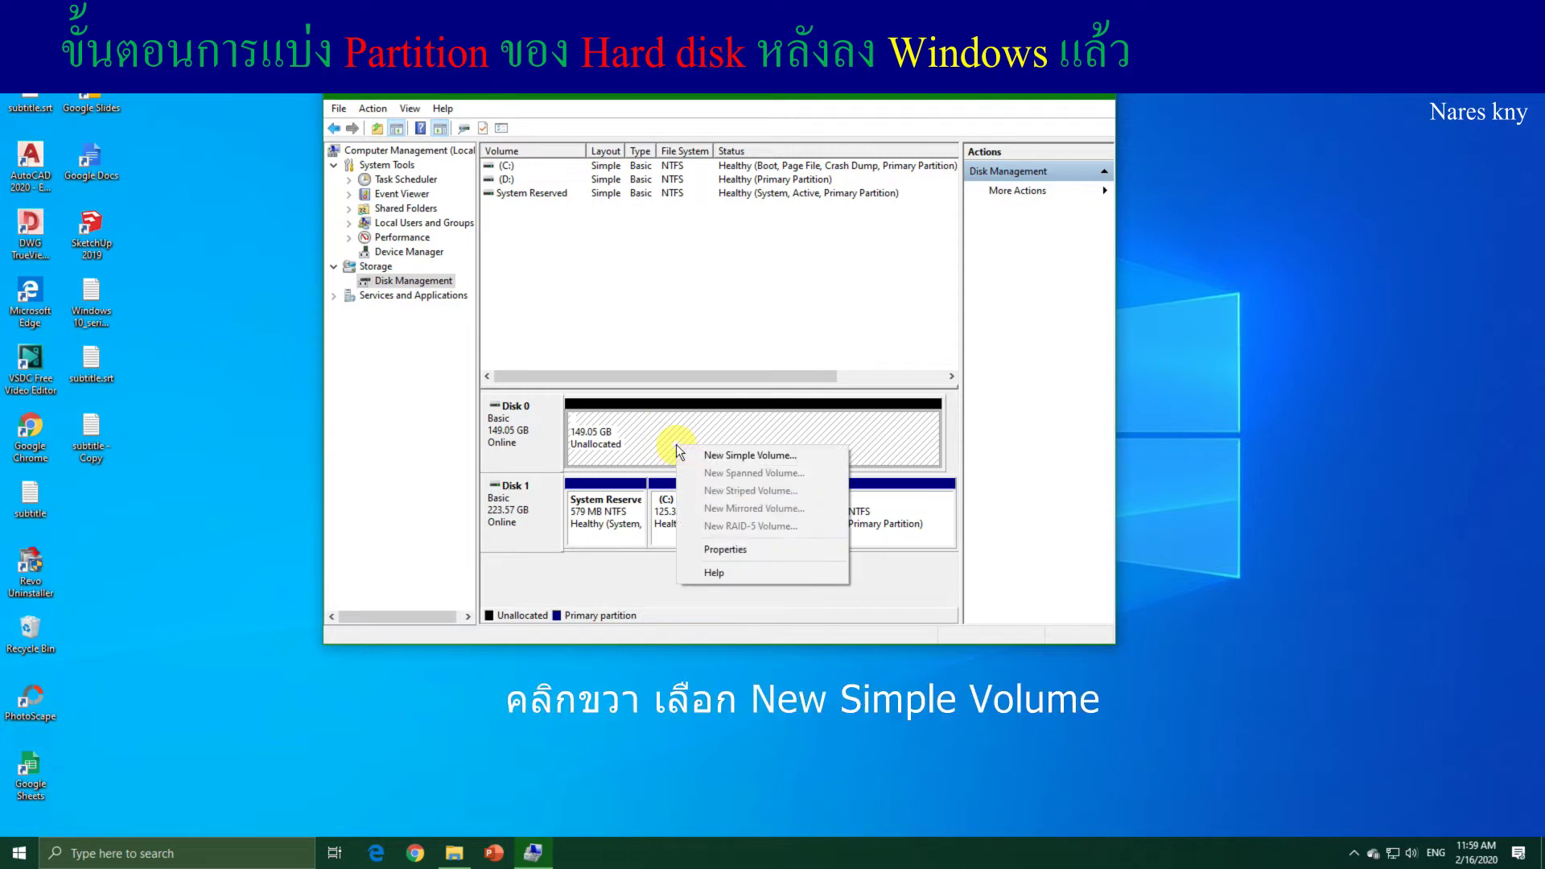
click(738, 455)
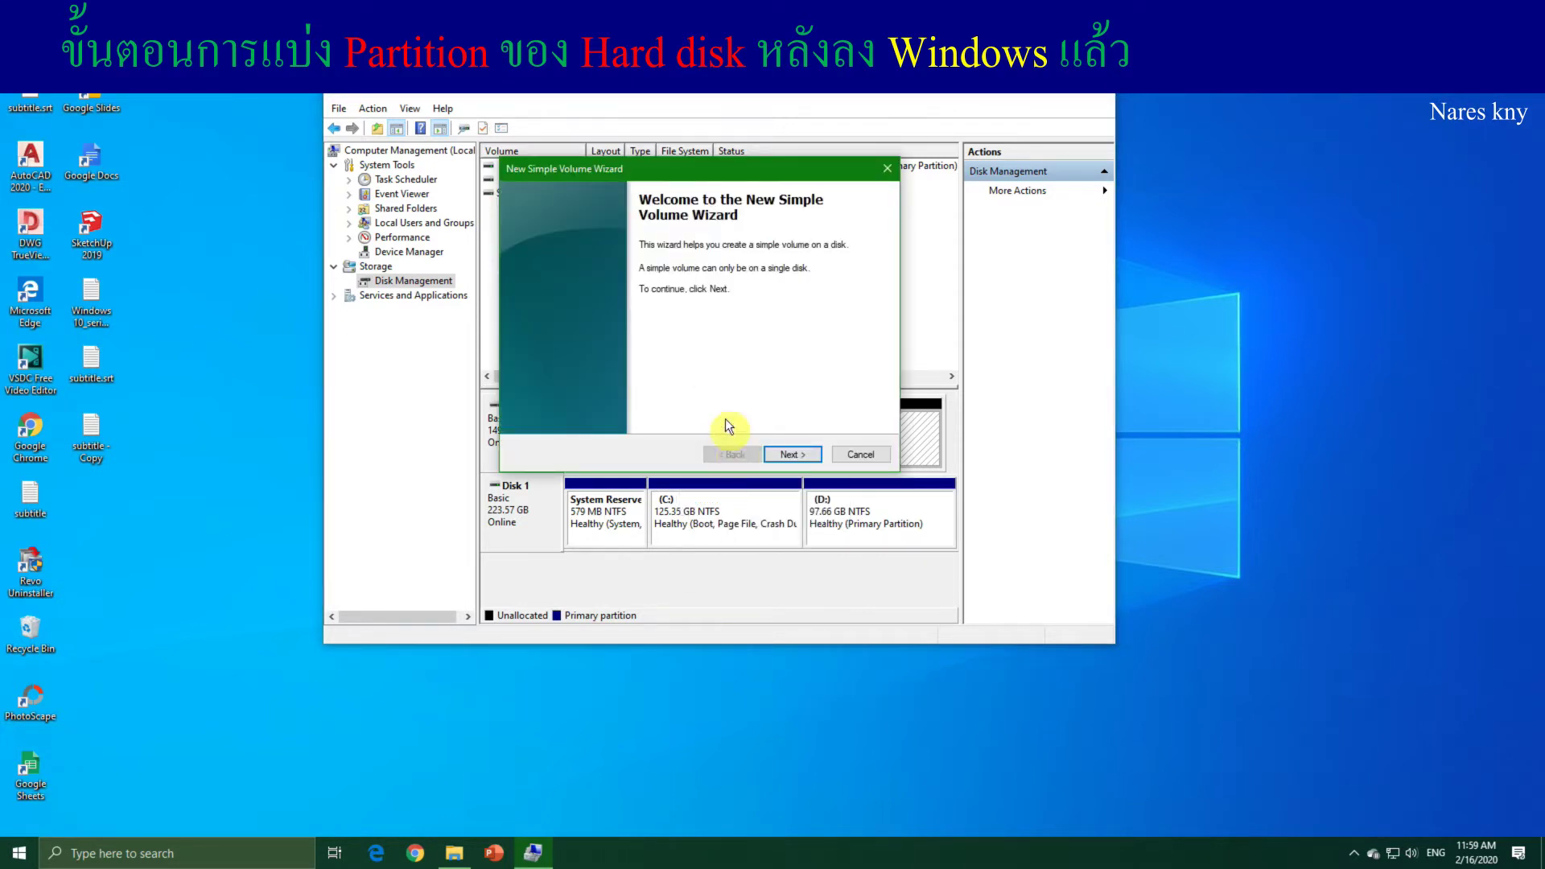
click(797, 454)
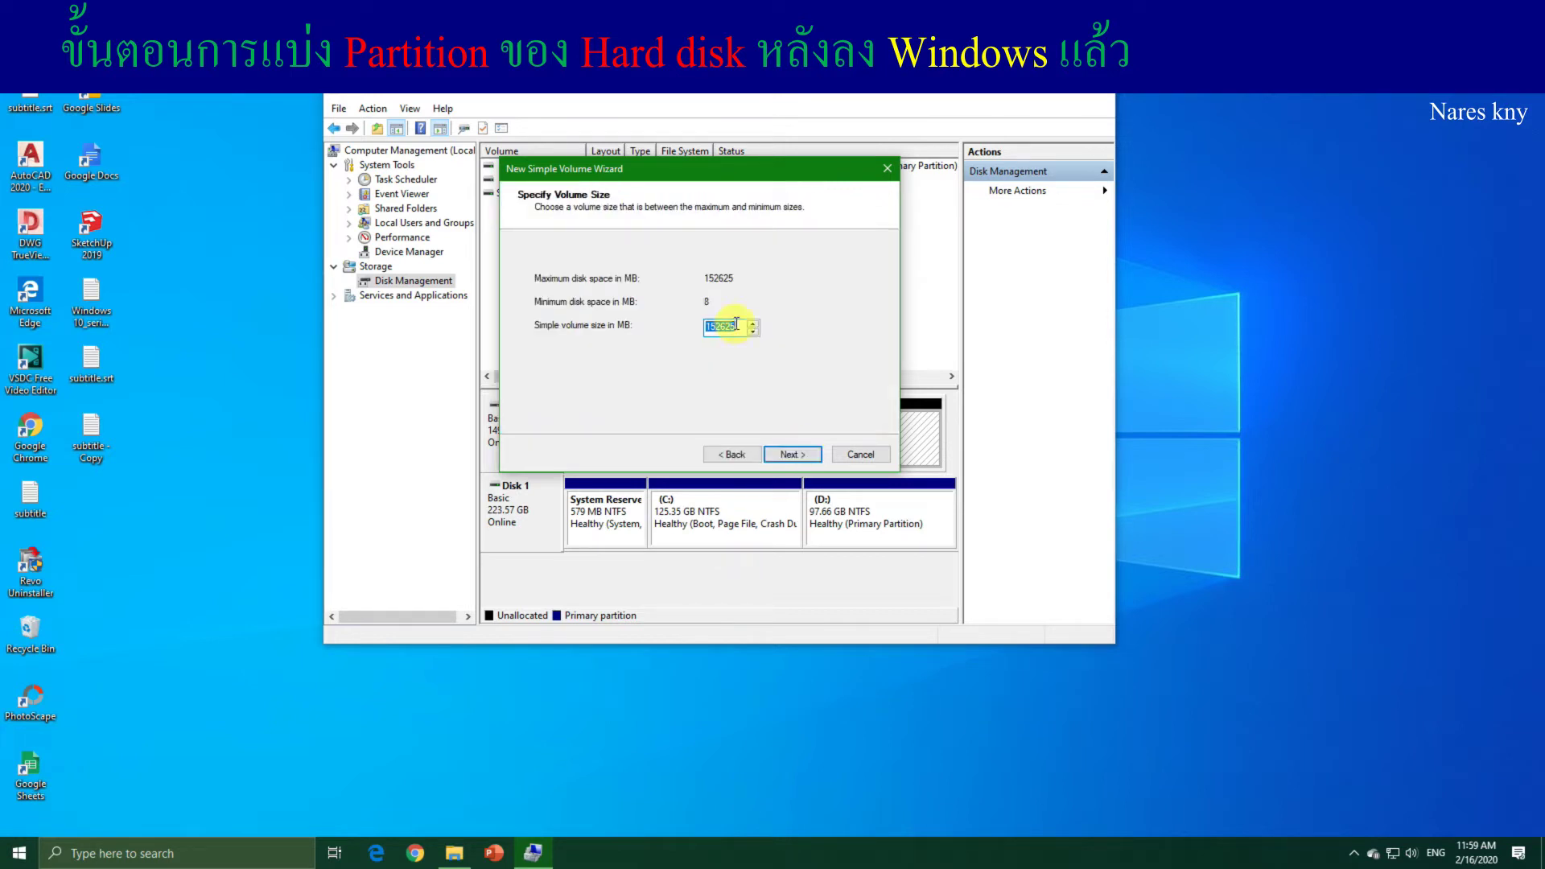
click(734, 326)
drag(734, 324, 705, 327)
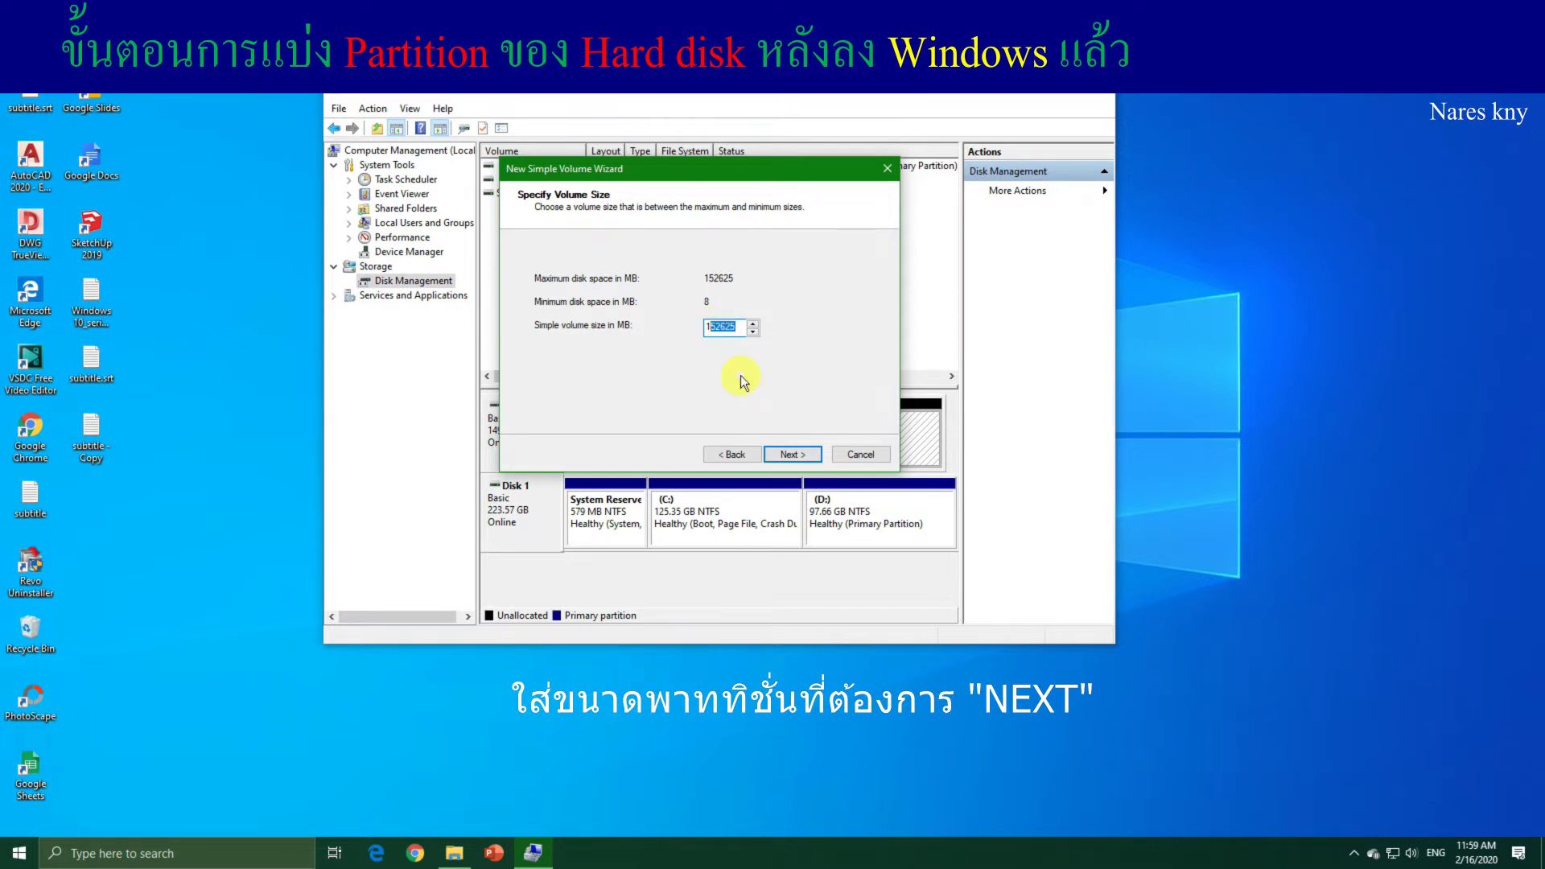
text(00000)
click(795, 455)
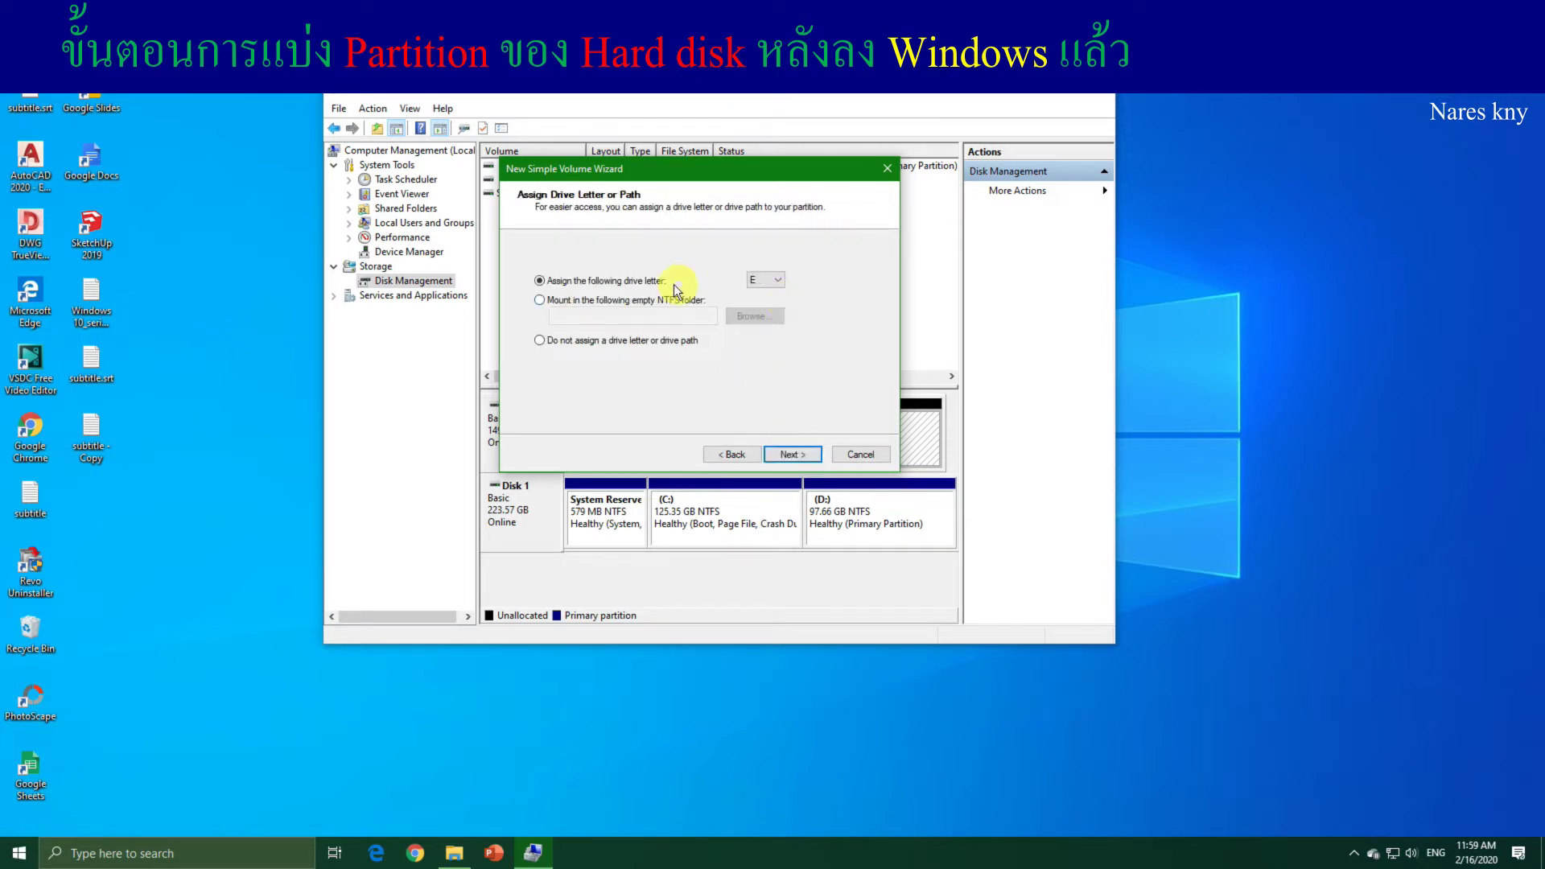
Assign drive letter E and create the volume with an NTFS quick format, default allocation unit size and label New Volume.
click(793, 457)
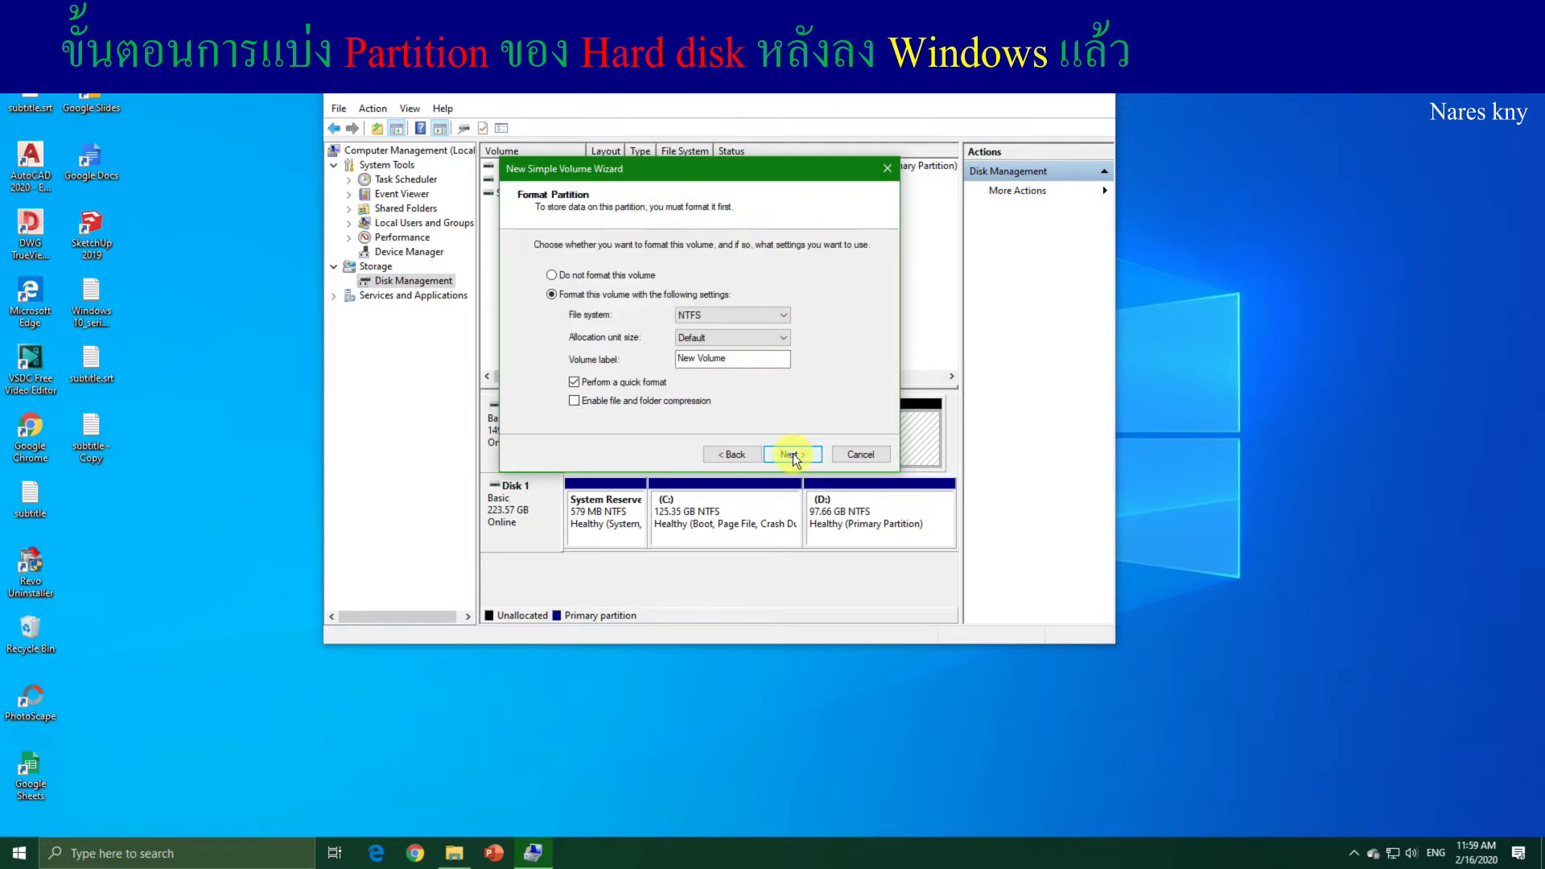
drag(774, 359, 675, 359)
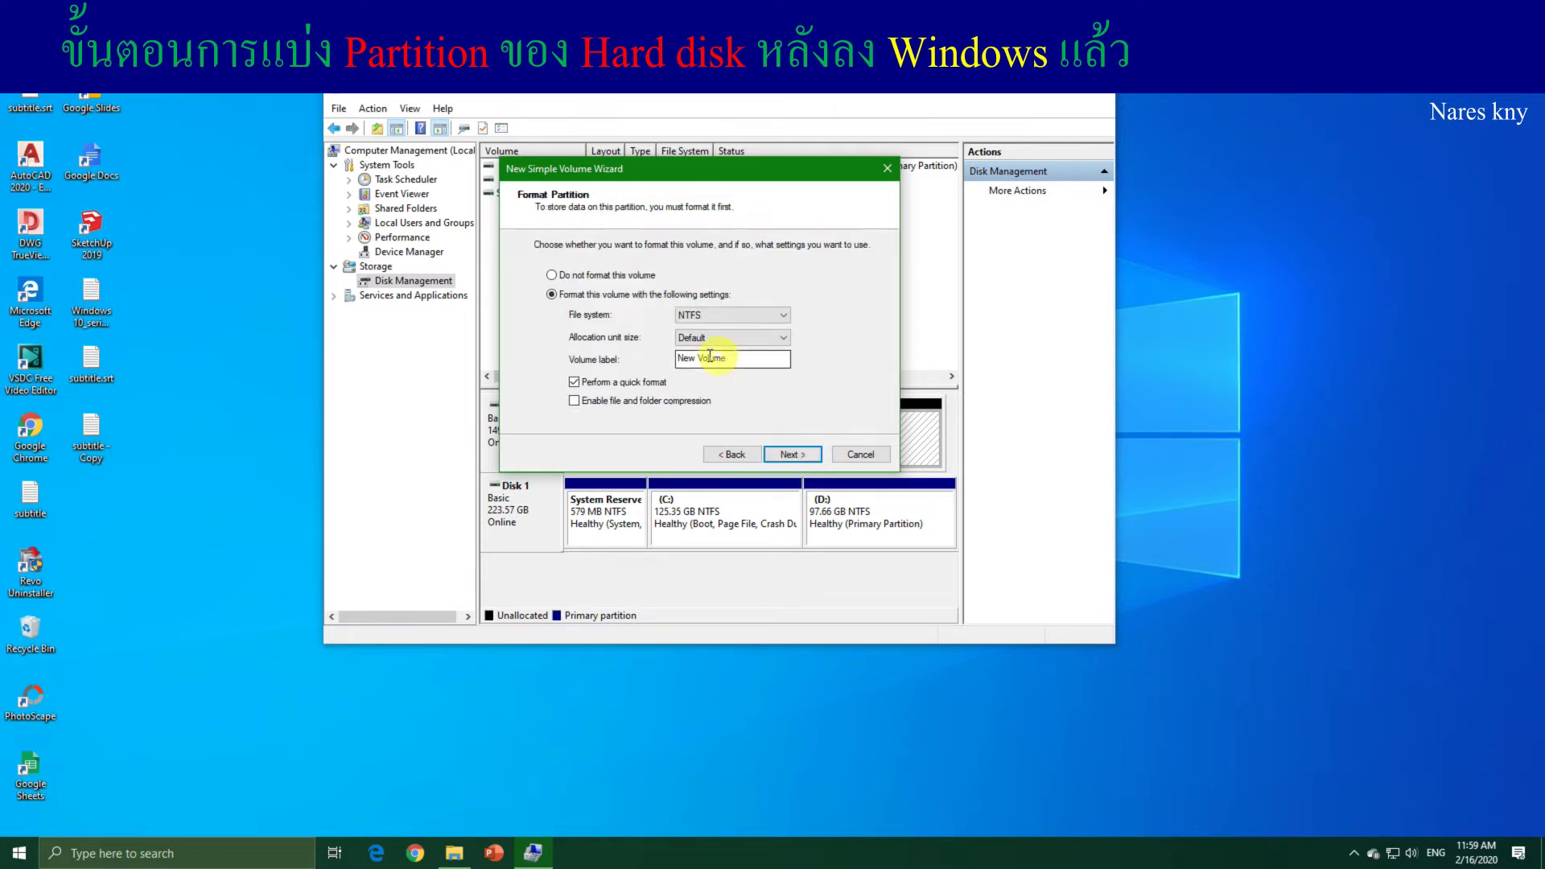
click(788, 457)
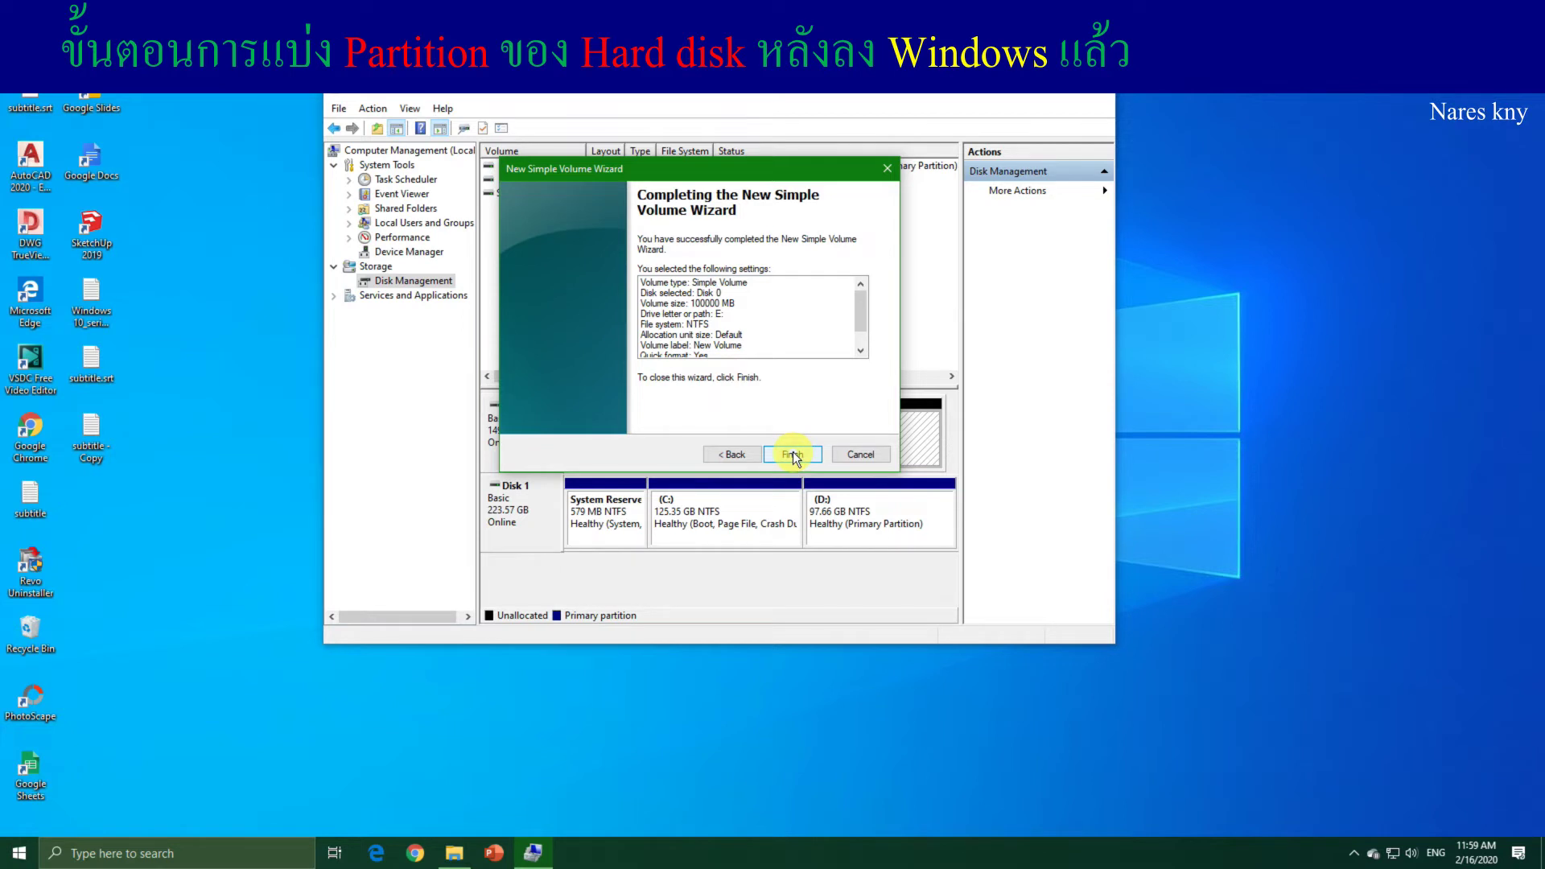
click(793, 455)
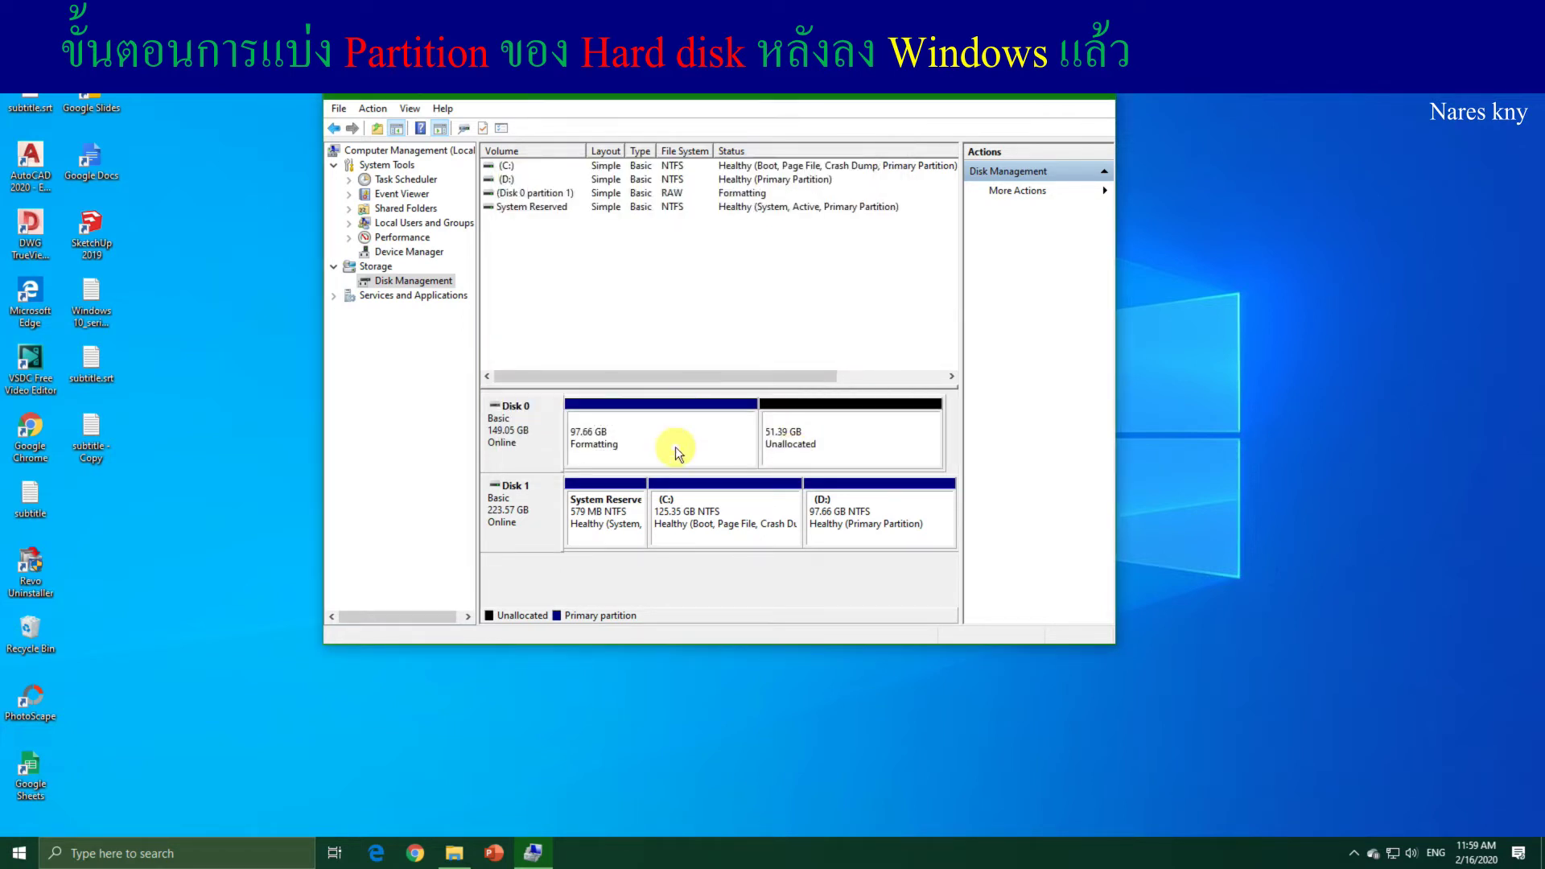
Create a second simple volume from Disk 0's remaining 52624 MB, with drive letter F, NTFS quick format and label New Volume.
click(848, 431)
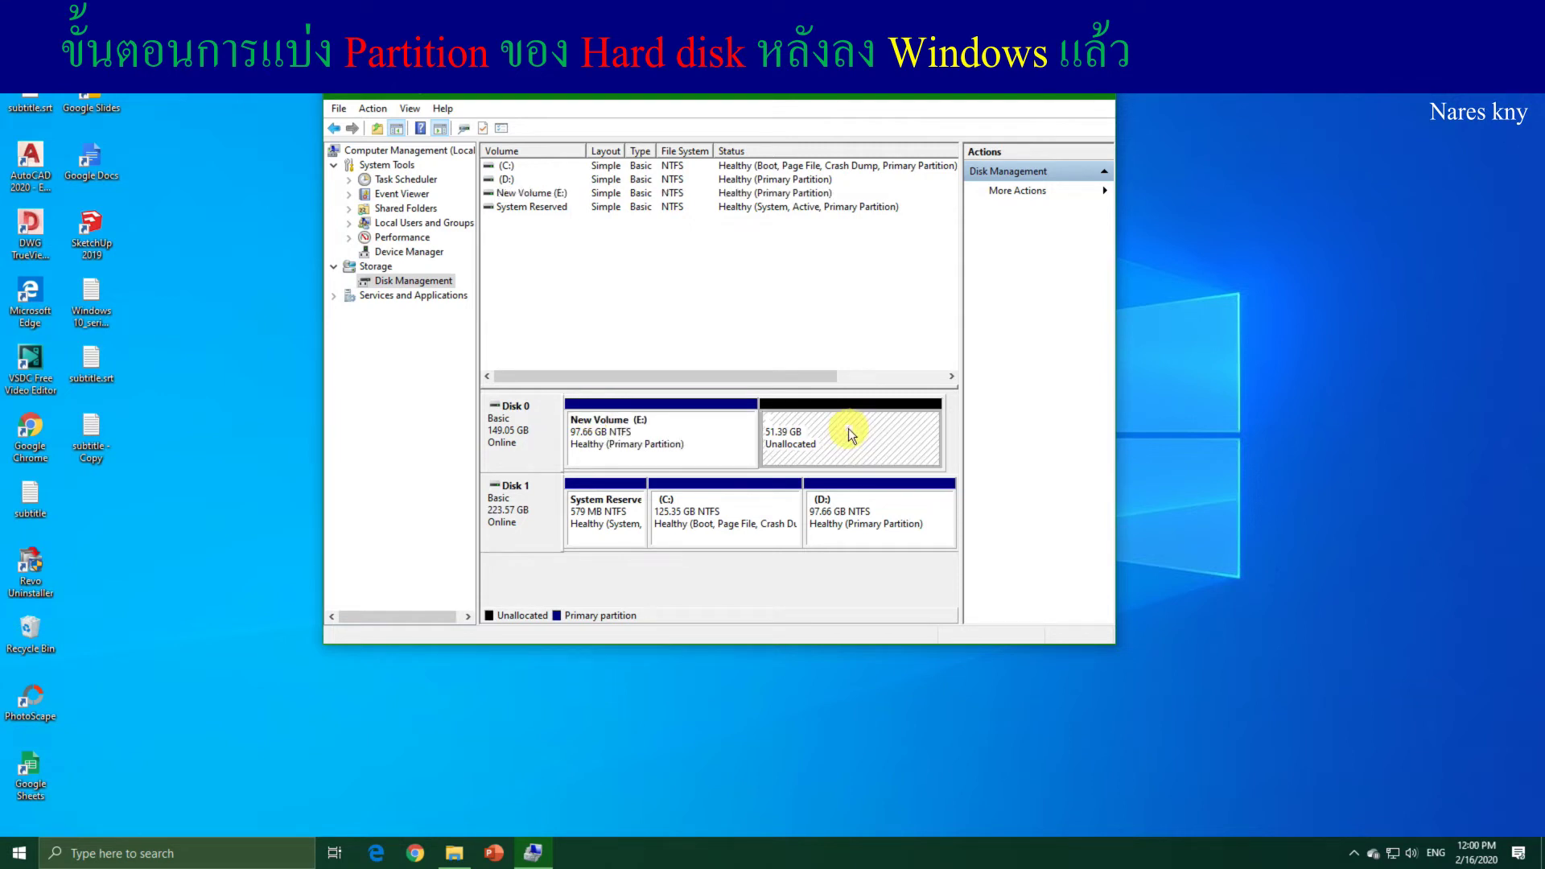
right_click(848, 428)
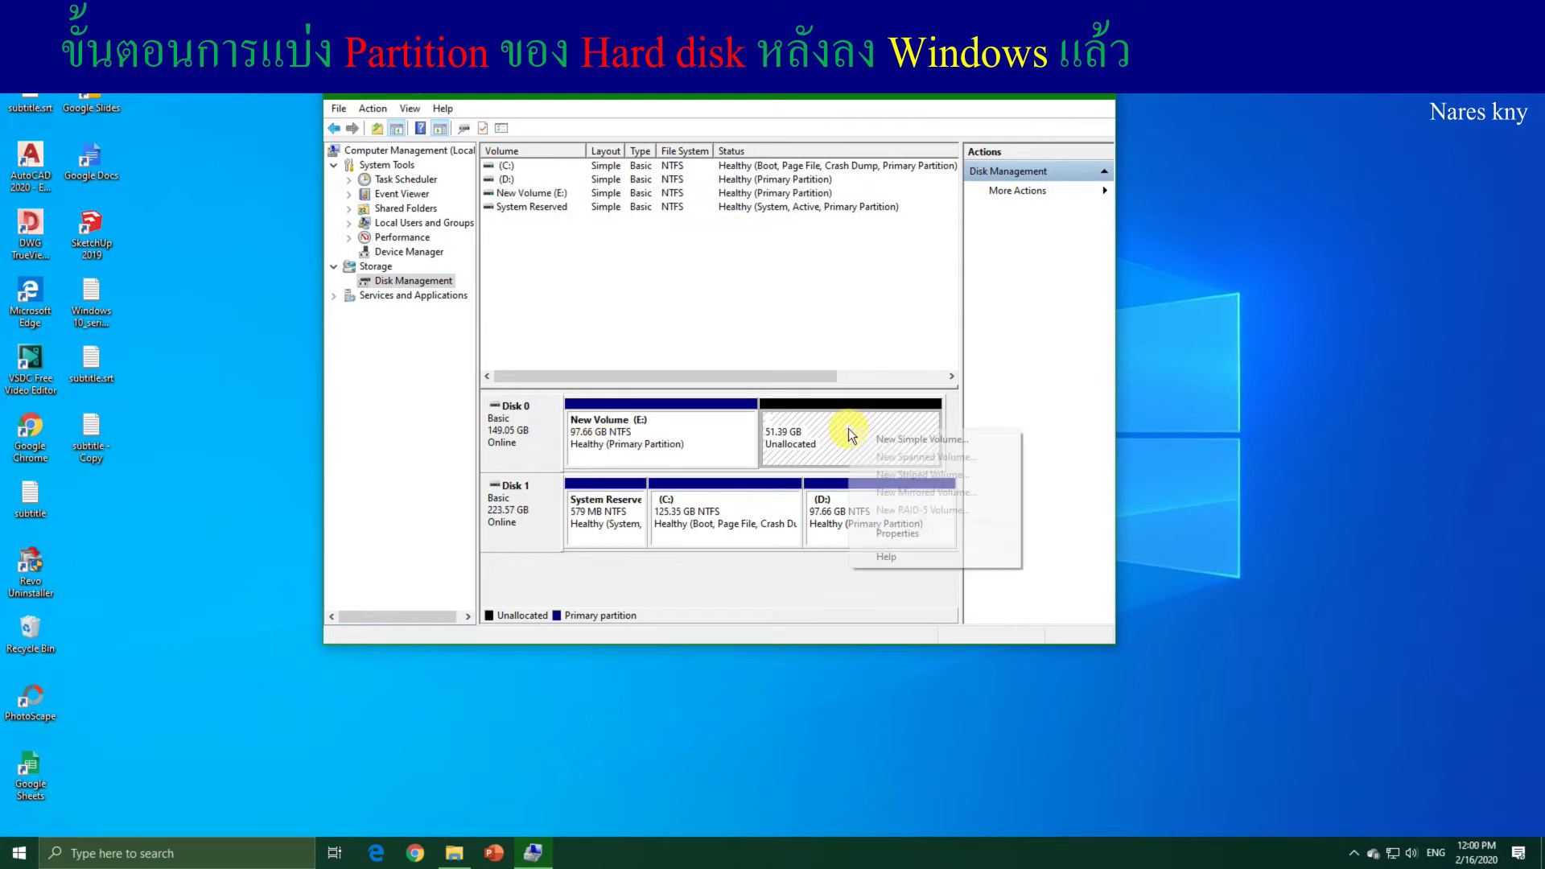
click(908, 443)
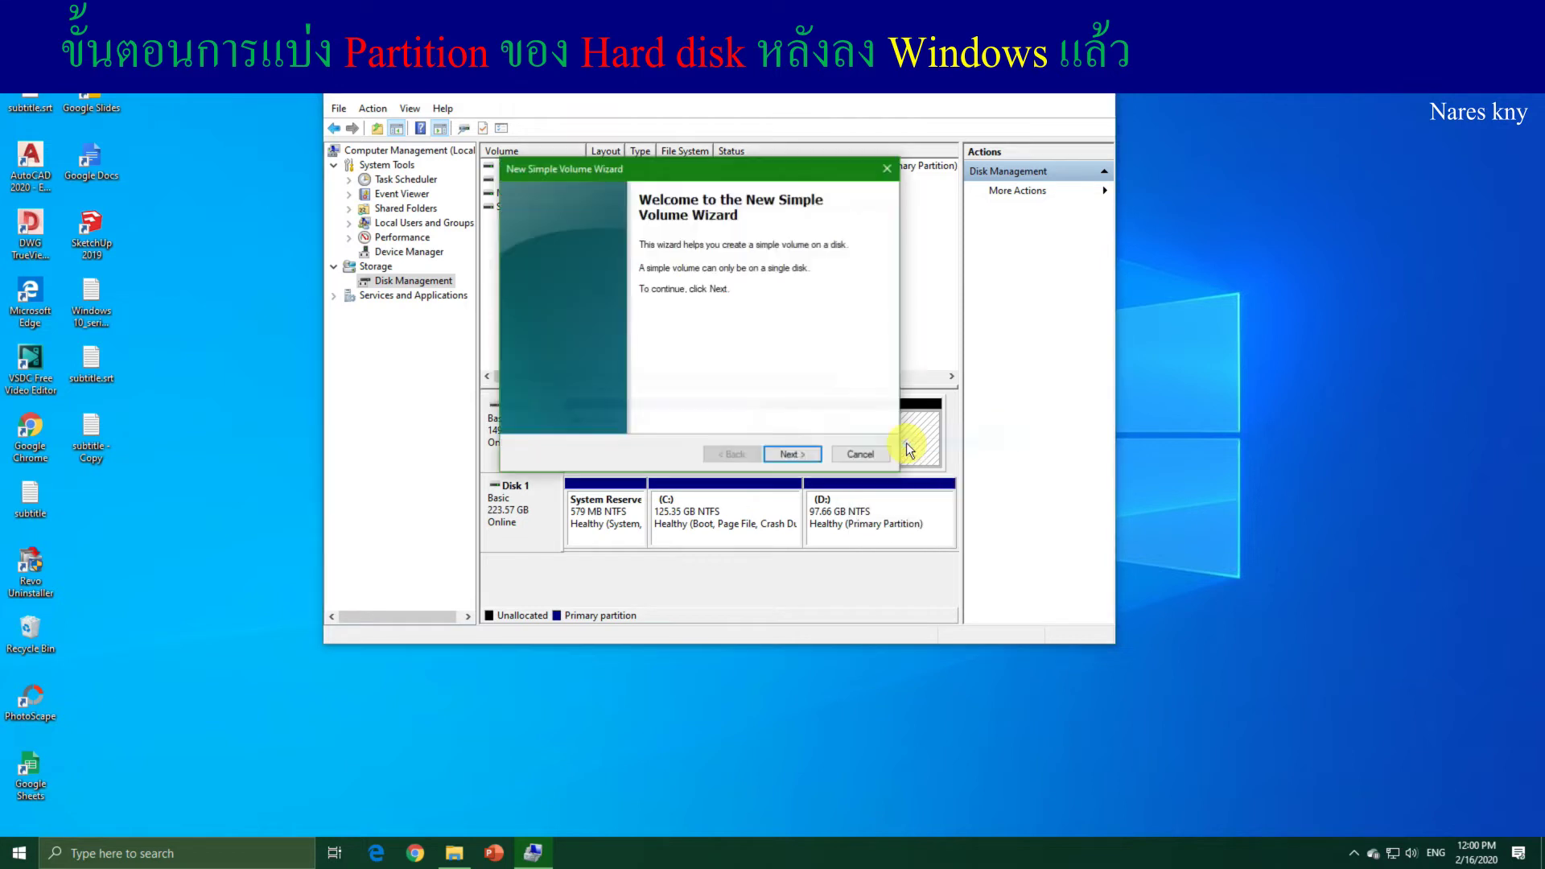
click(807, 455)
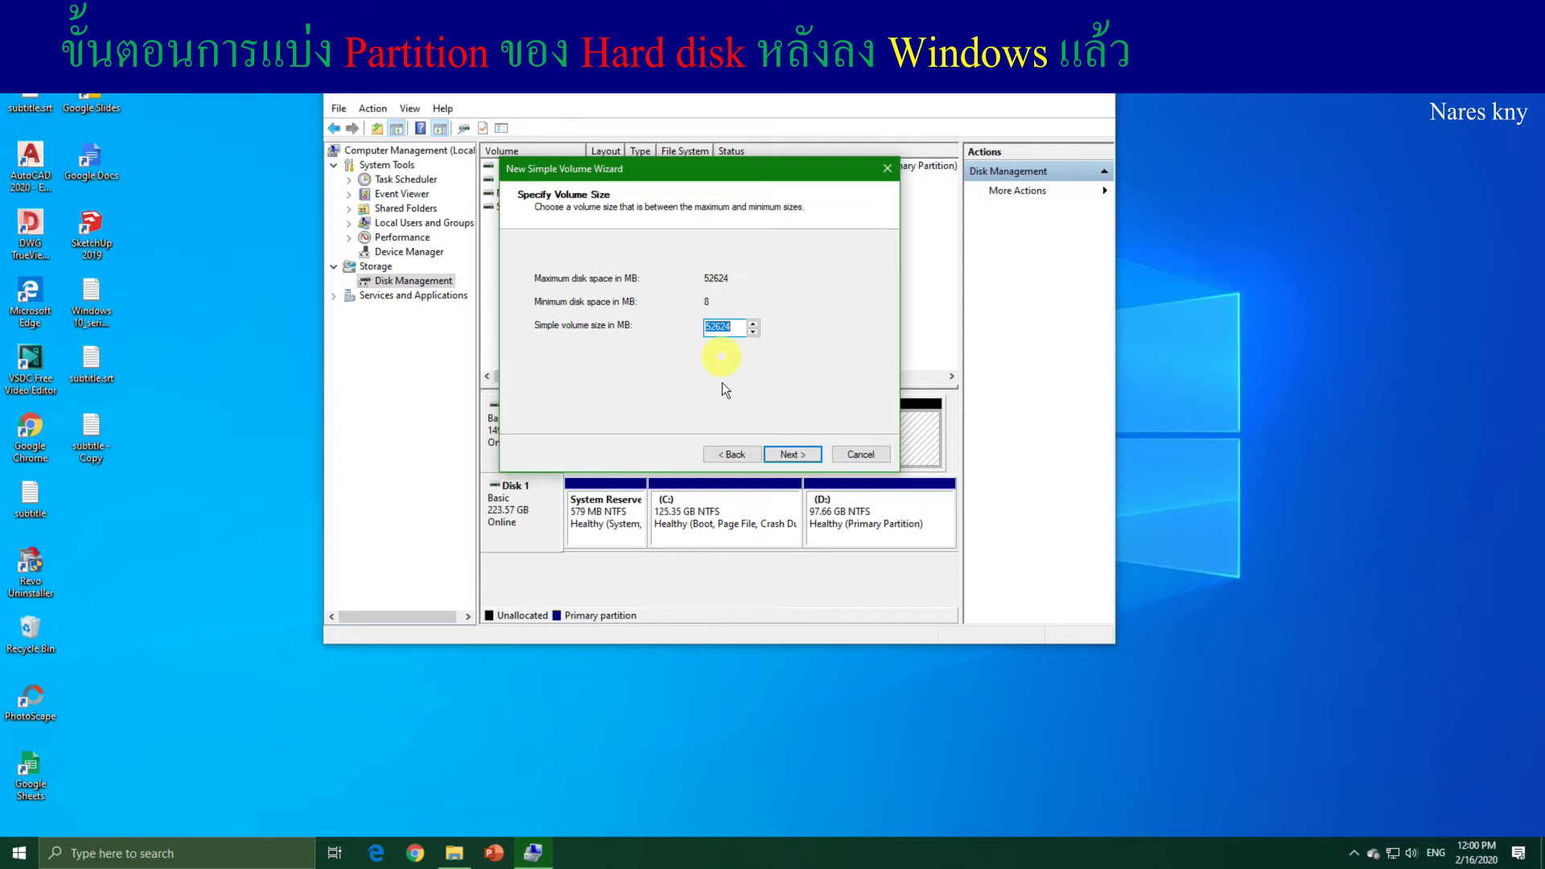
click(793, 454)
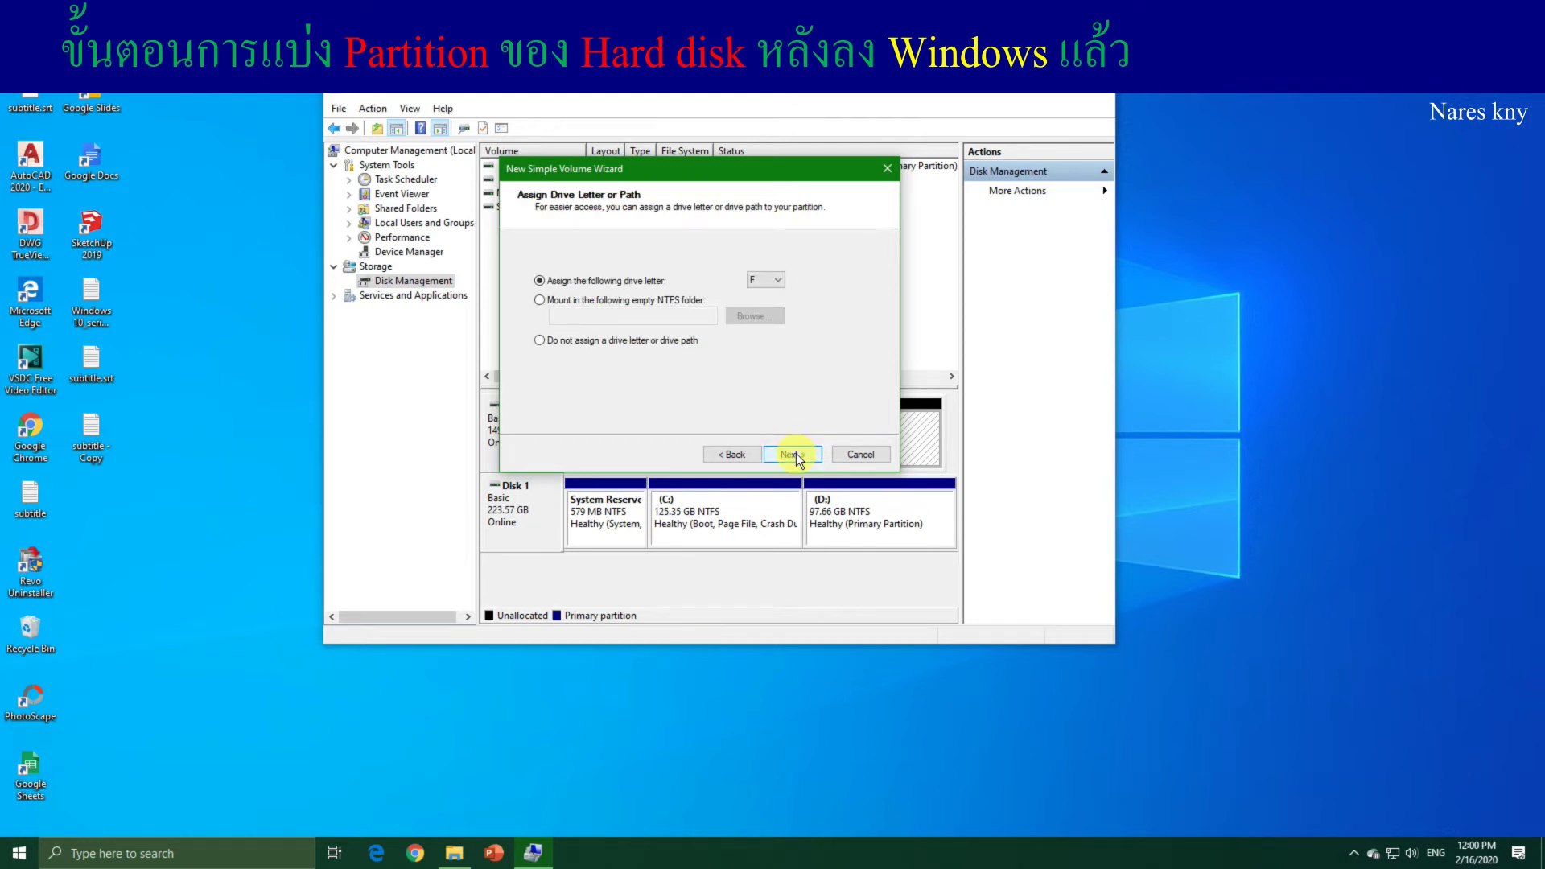
click(795, 453)
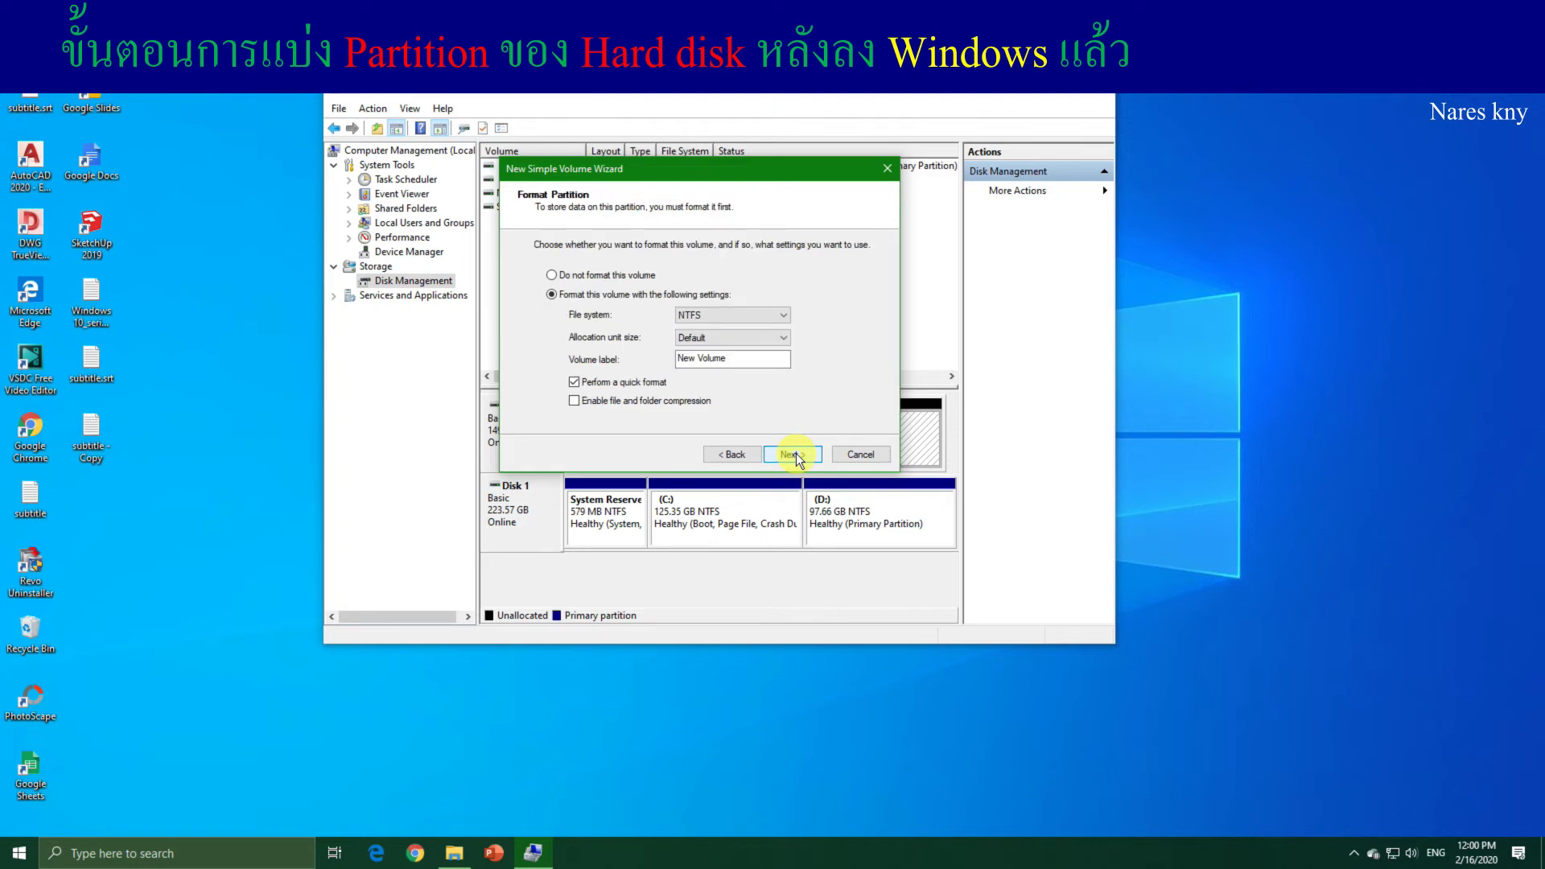
click(795, 454)
click(795, 454)
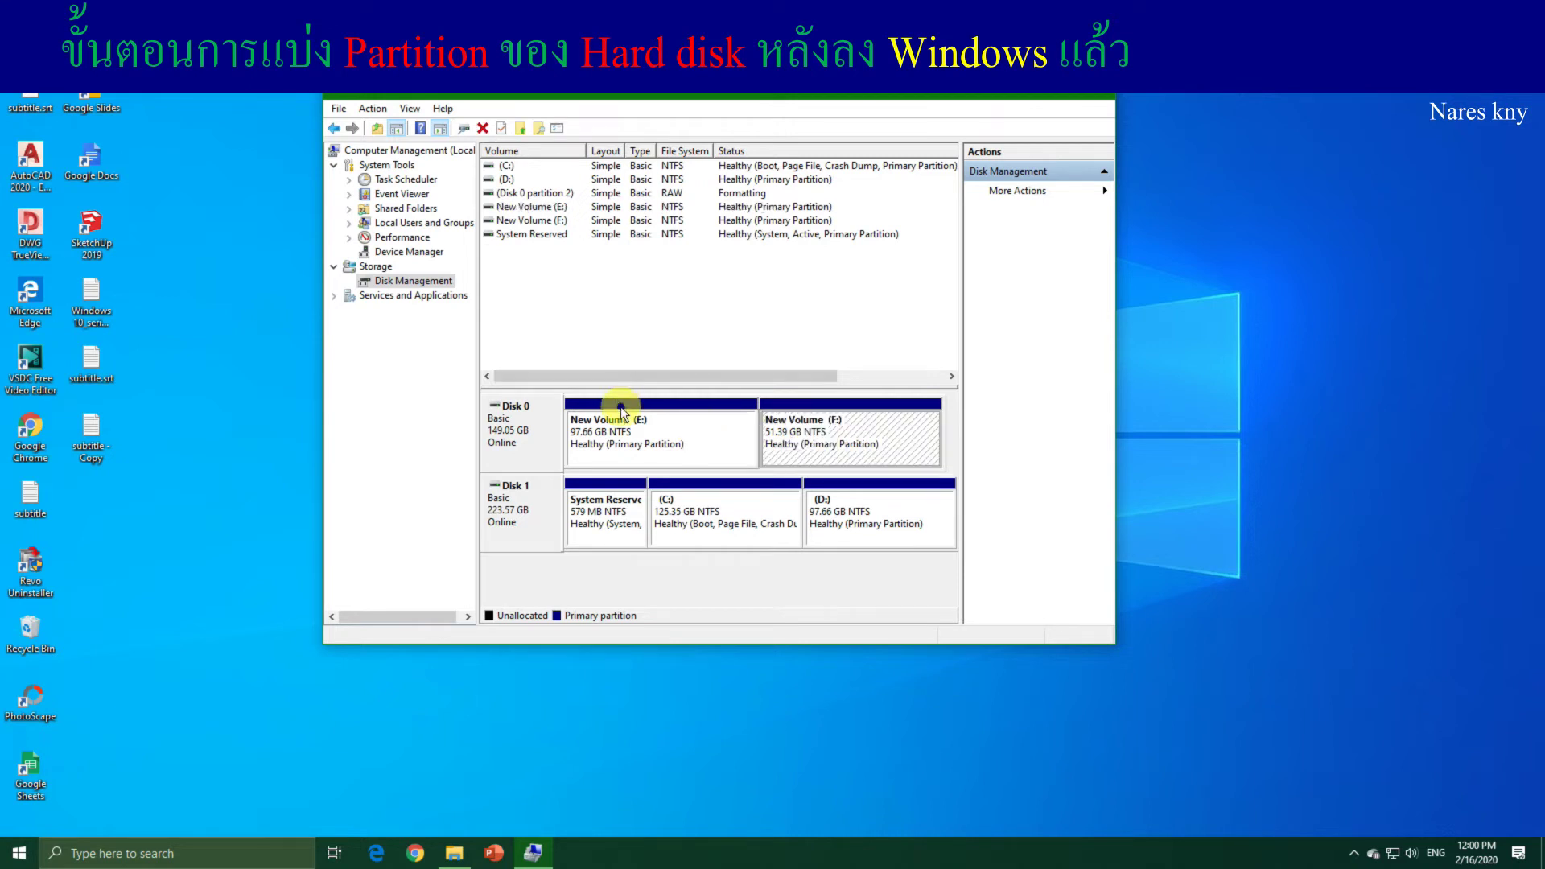
click(610, 437)
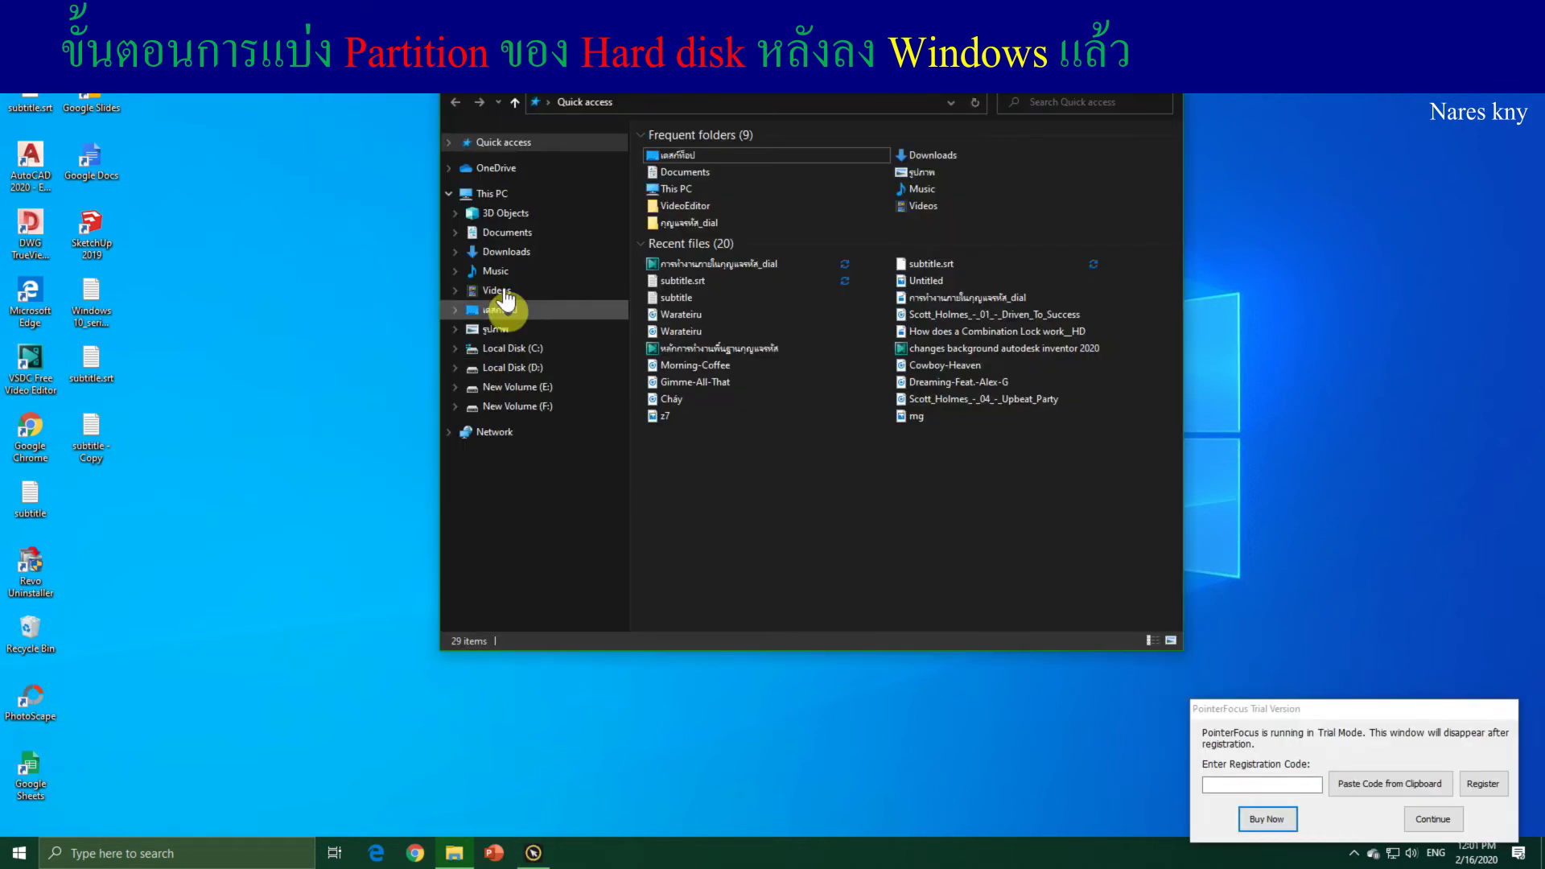
View the drives in This PC and open Disk Management in Computer Management.
click(494, 198)
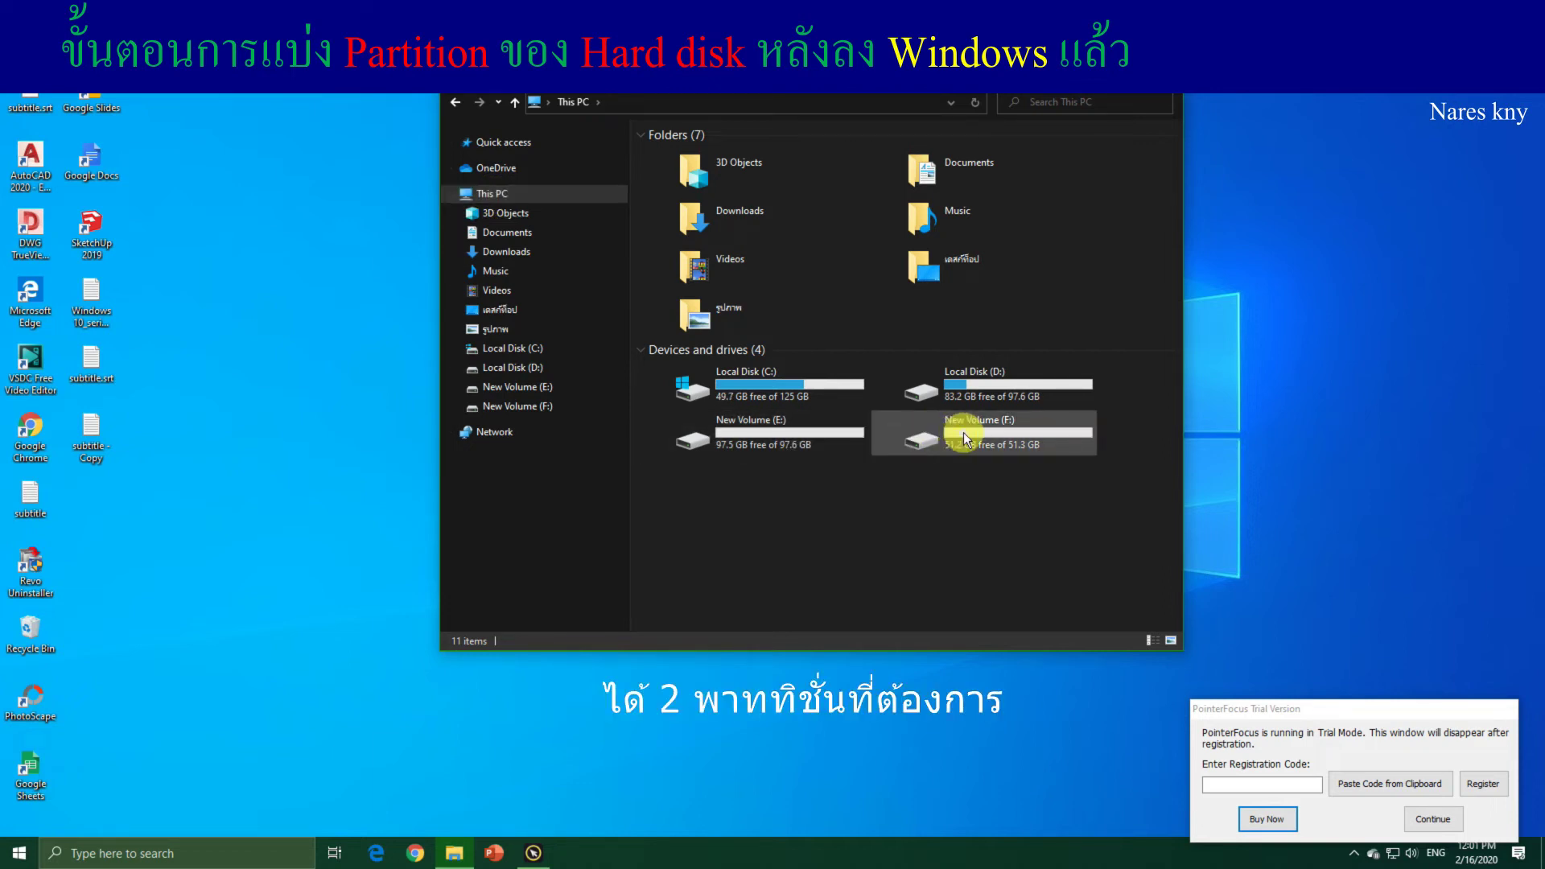
right_click(487, 195)
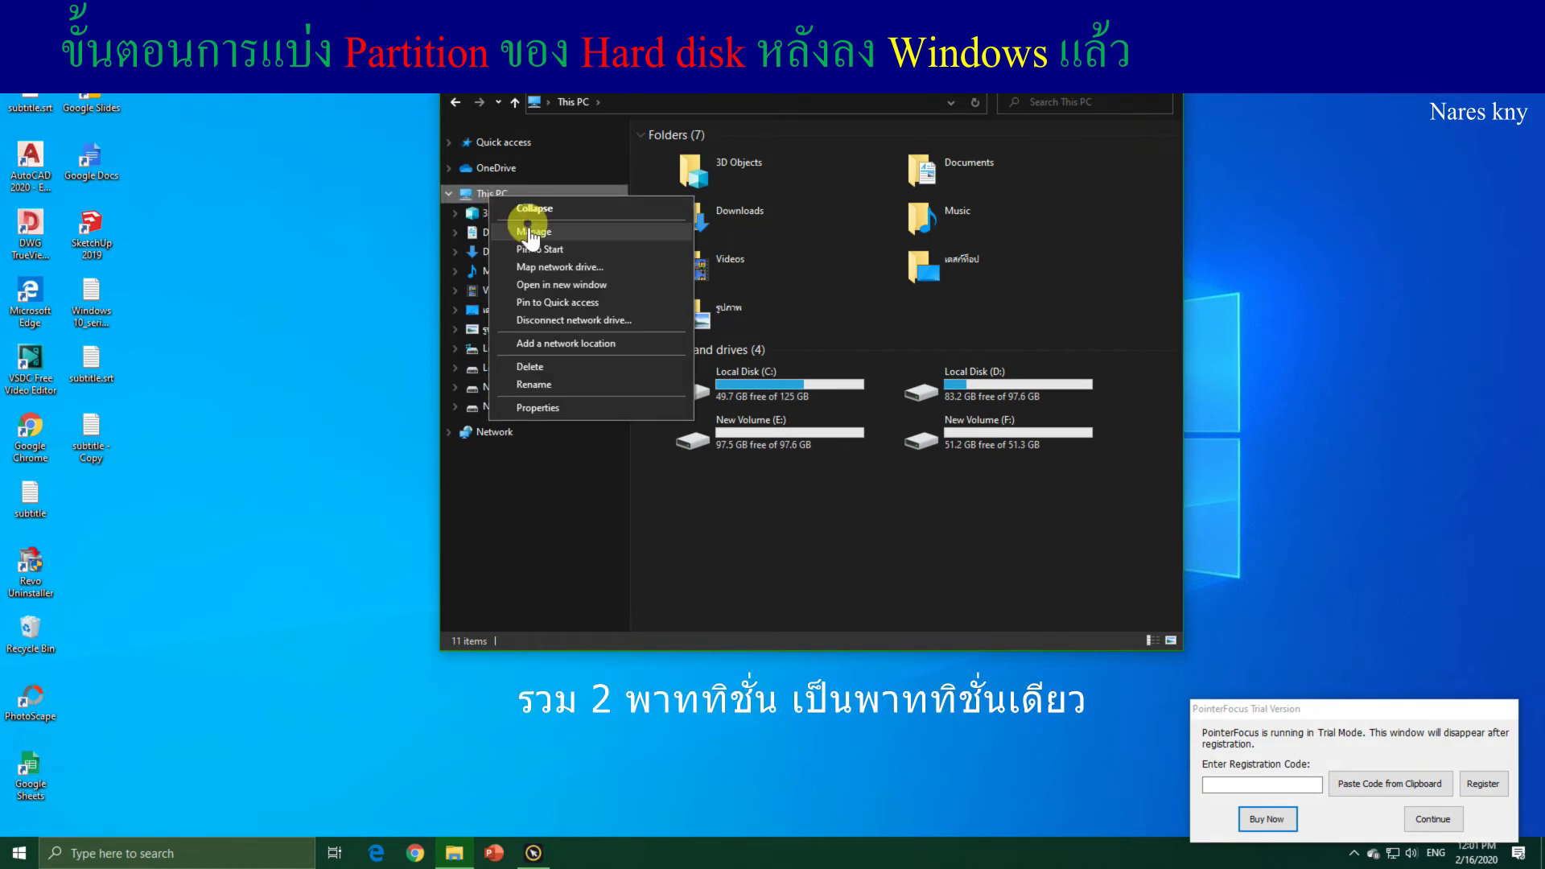
click(531, 231)
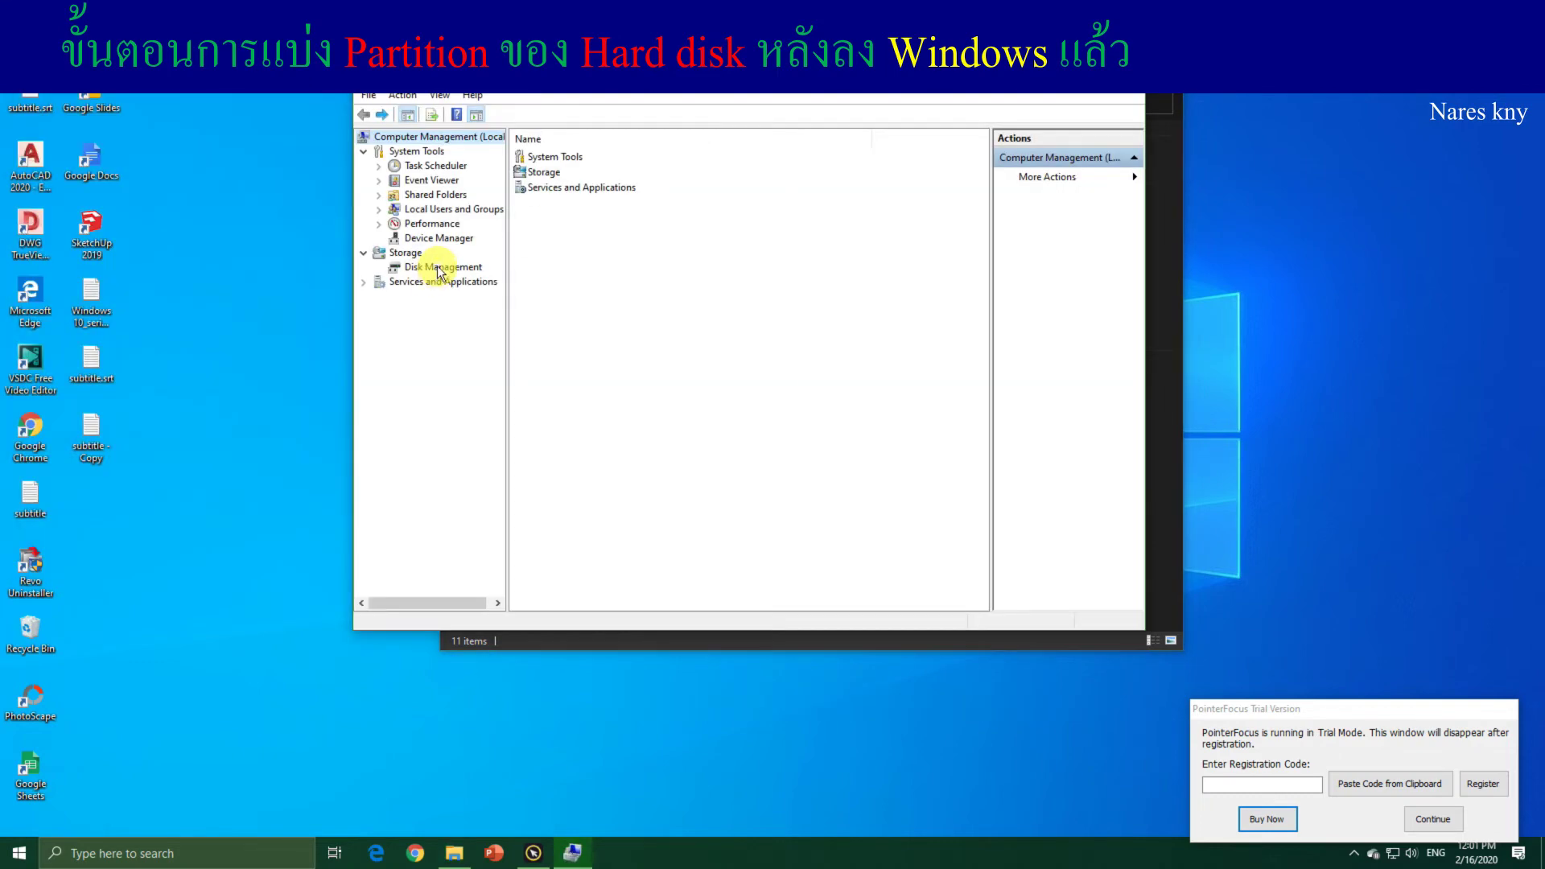
click(440, 268)
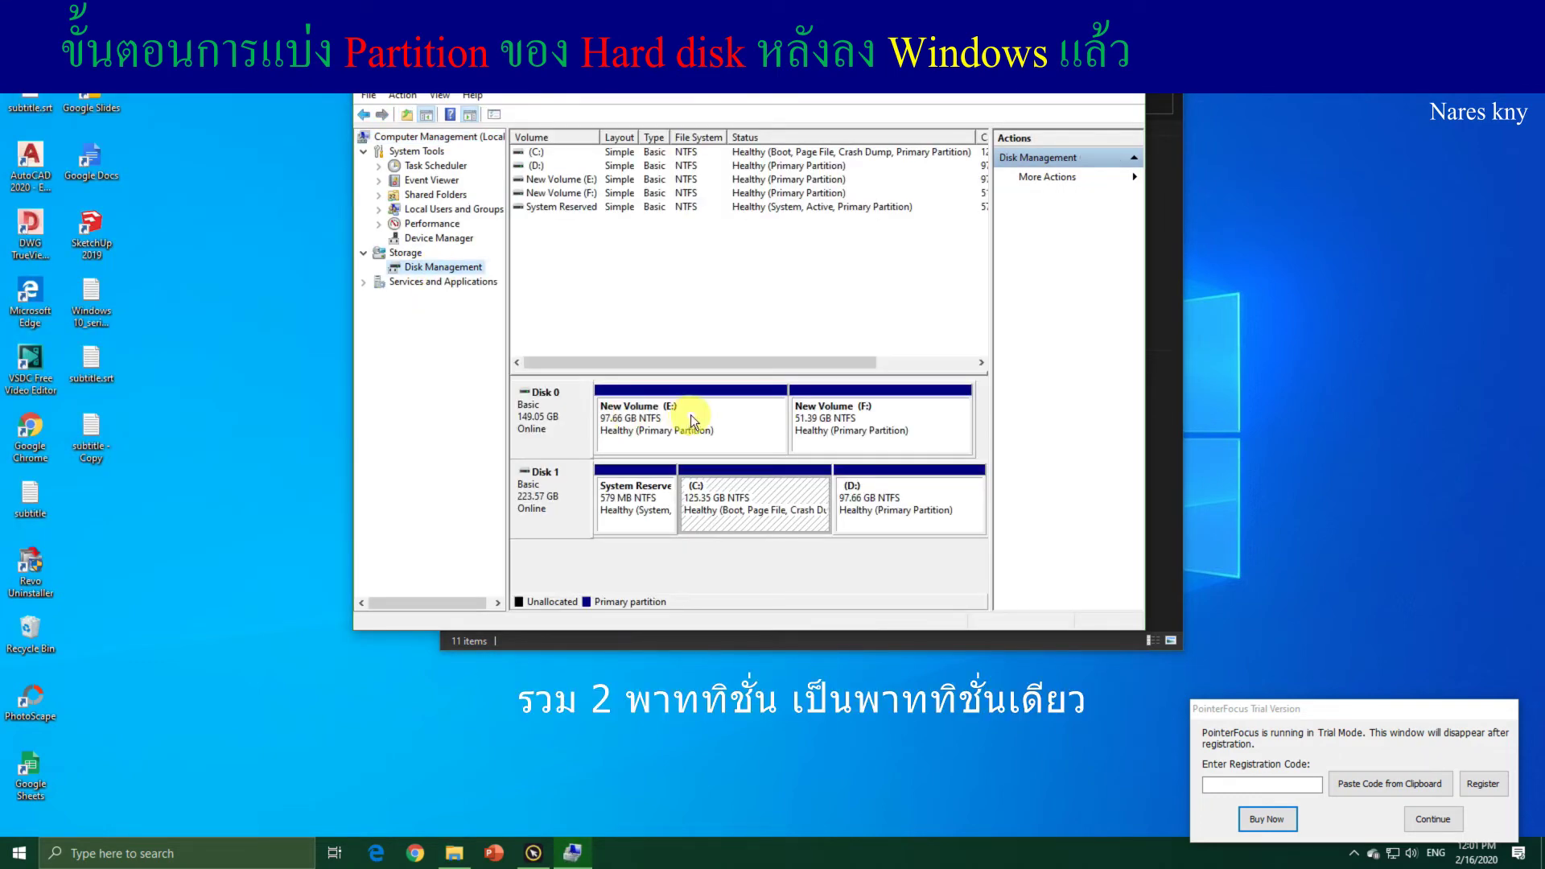
Delete the New Volume (E:) partition from Disk 0, accepting the loss of its data.
click(560, 179)
click(564, 194)
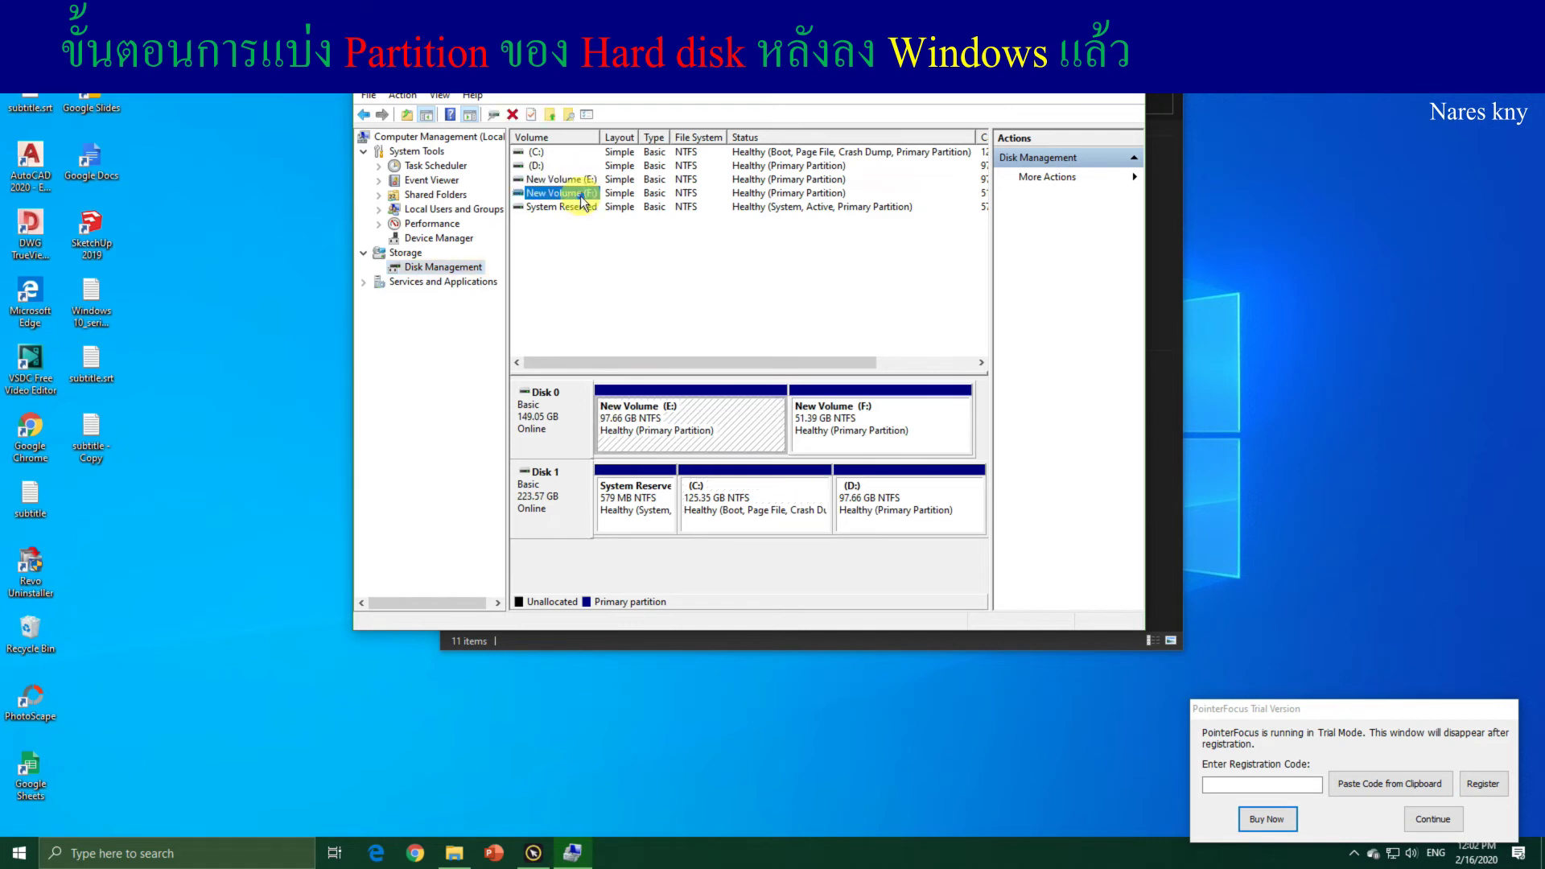
click(745, 427)
right_click(745, 432)
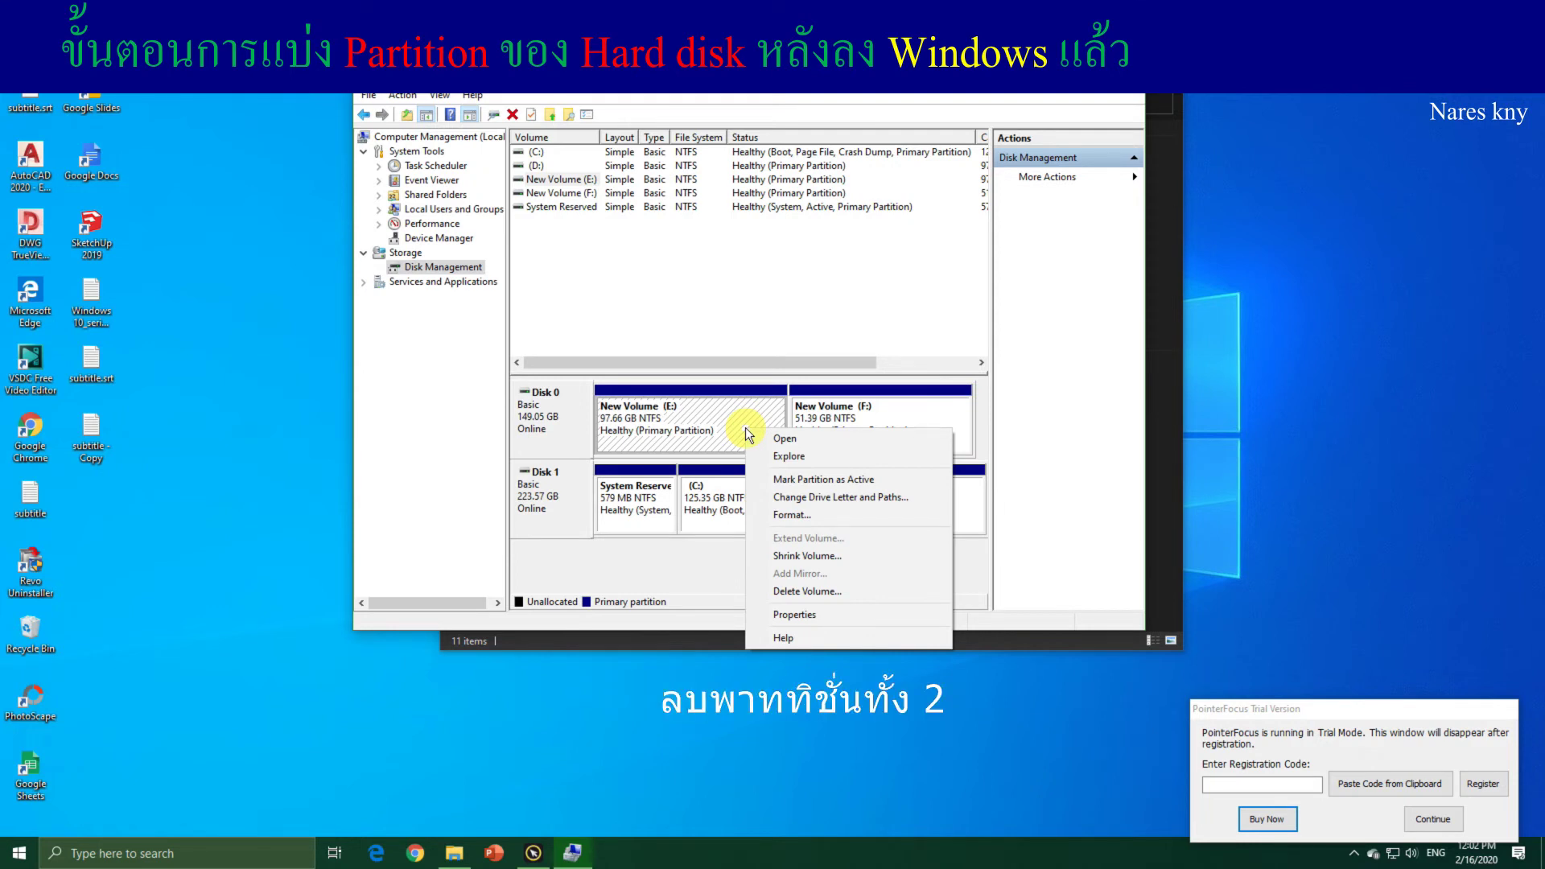
click(801, 593)
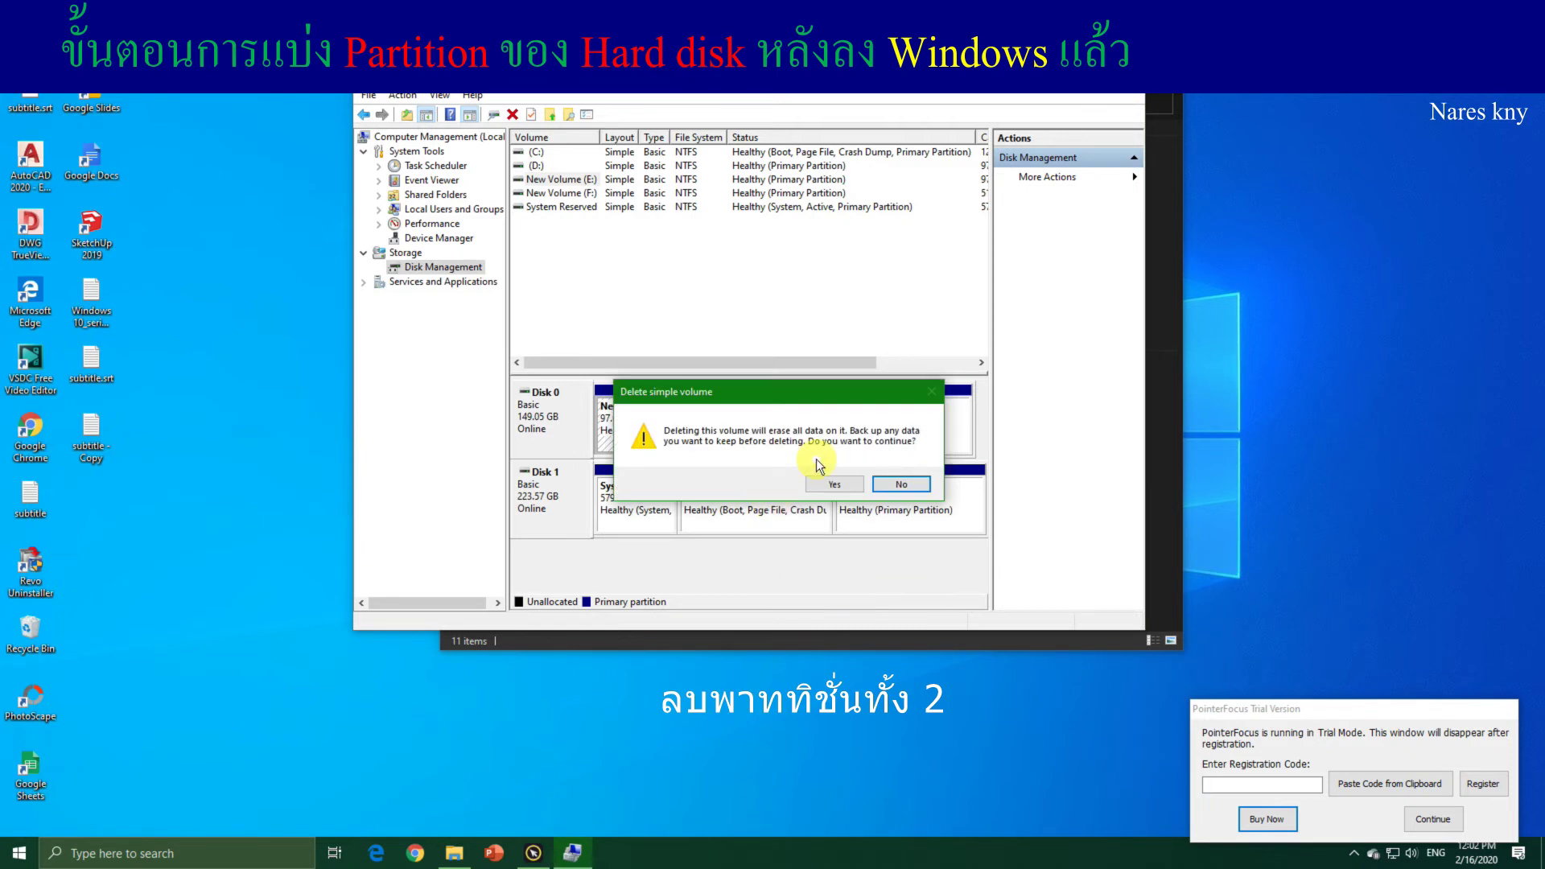
click(829, 484)
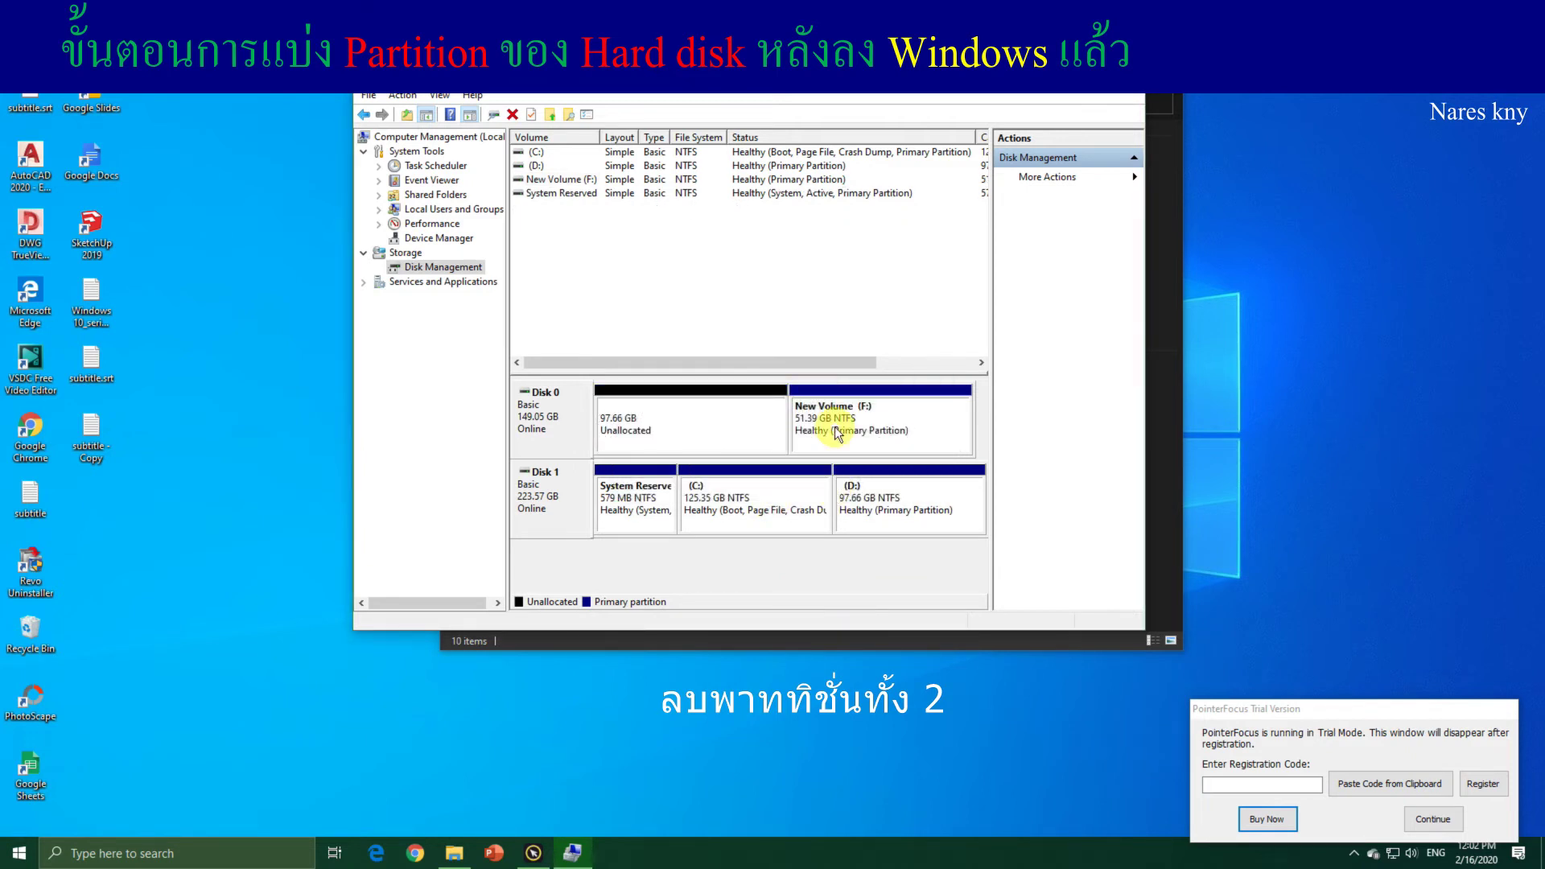
Delete the New Volume (F:) partition so that all of Disk 0 is unallocated.
click(837, 433)
right_click(837, 433)
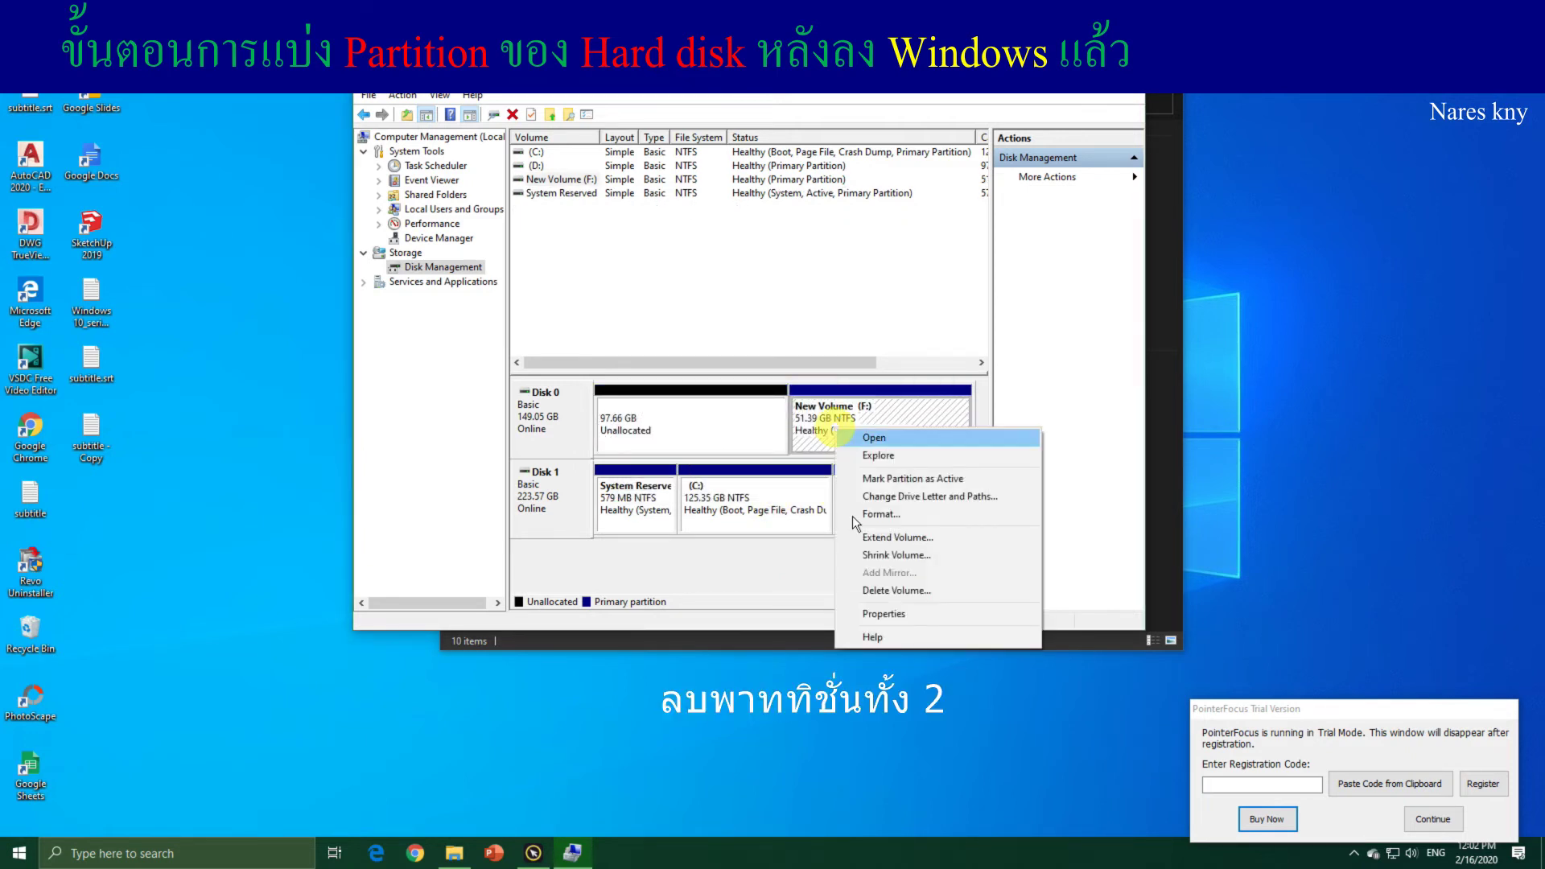
click(877, 591)
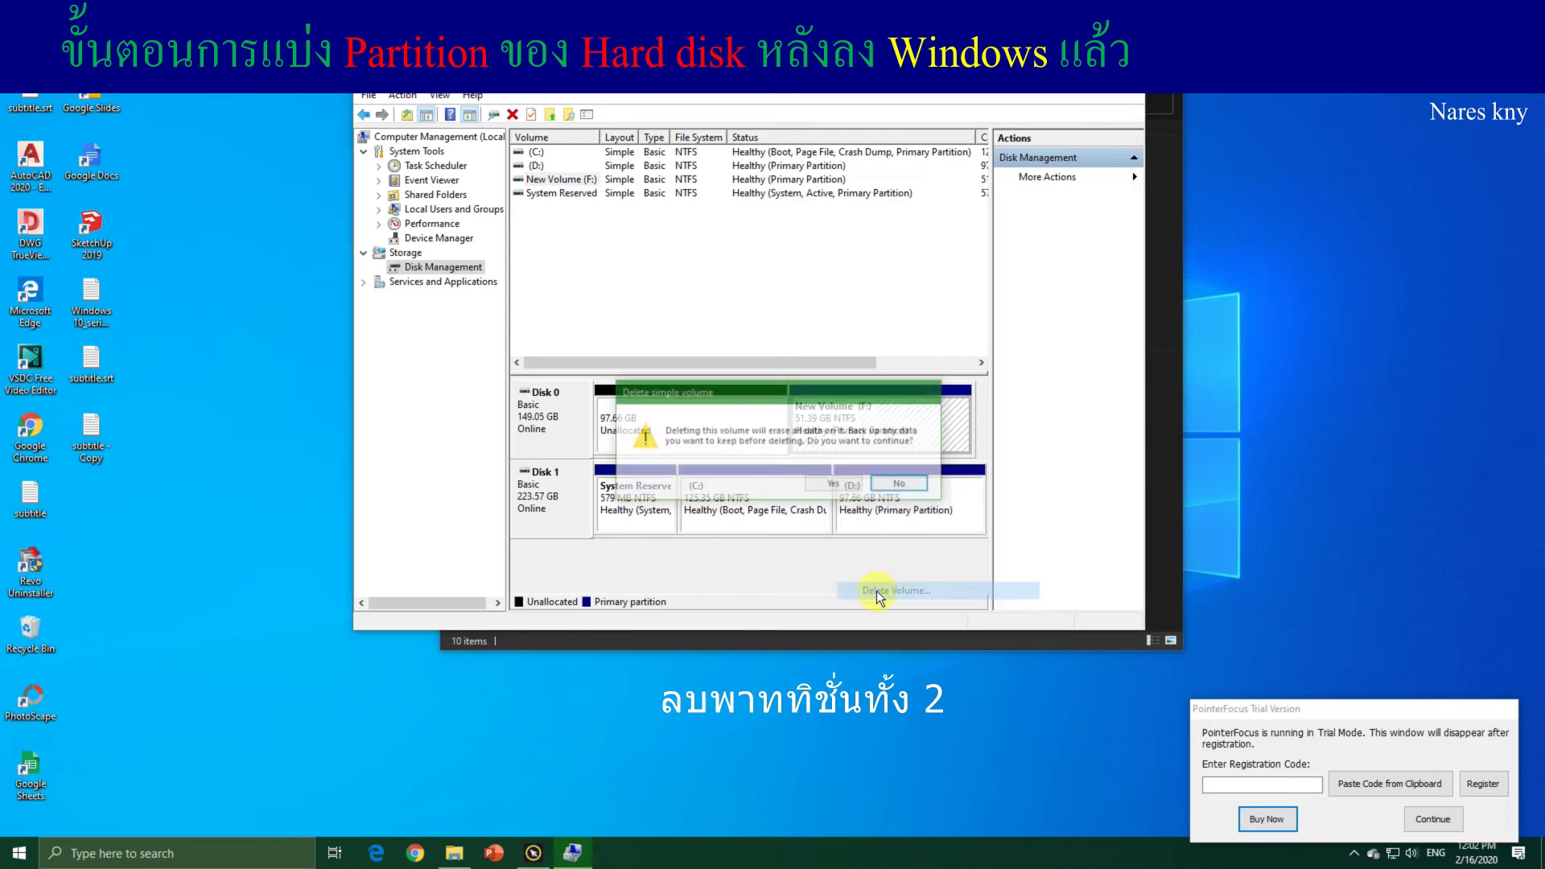
click(833, 486)
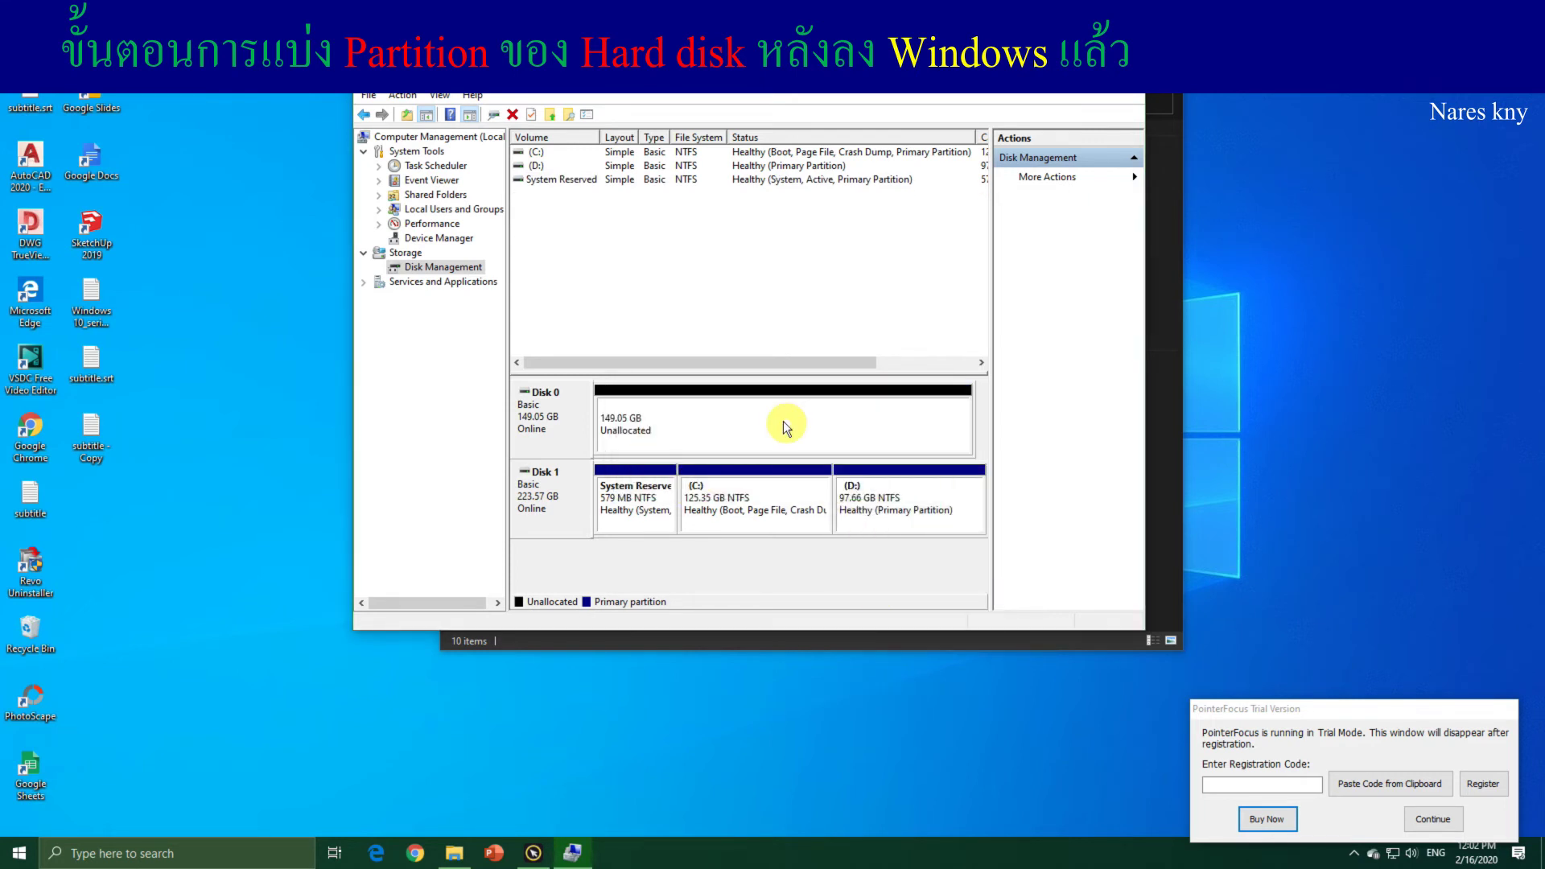
Start a new simple volume in Disk 0's unallocated space, using the full 152625 MB as its size.
click(738, 436)
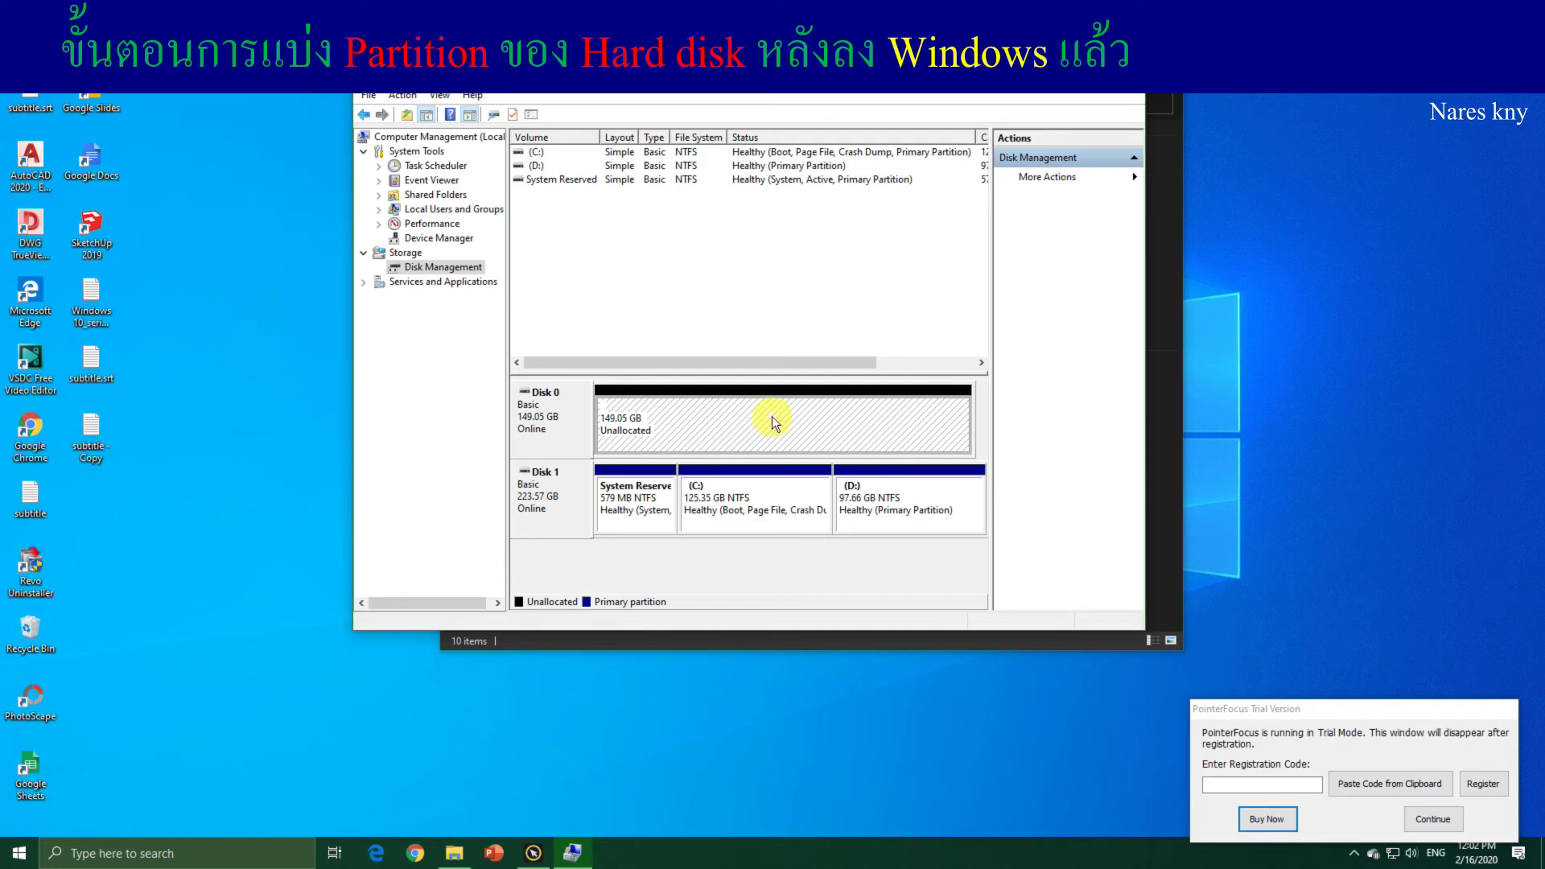
right_click(763, 421)
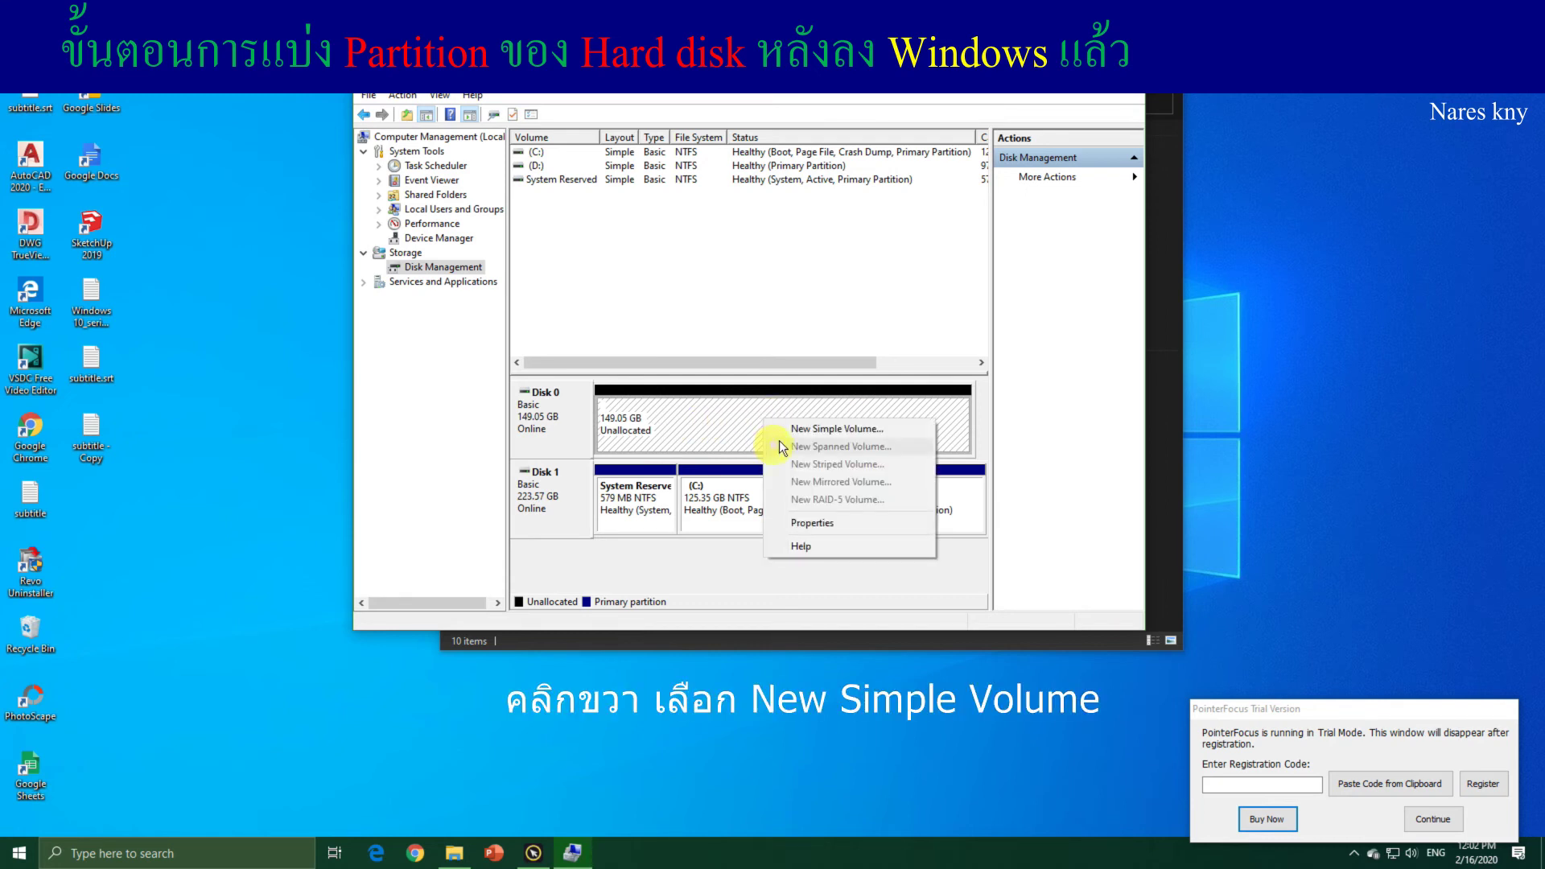
click(796, 430)
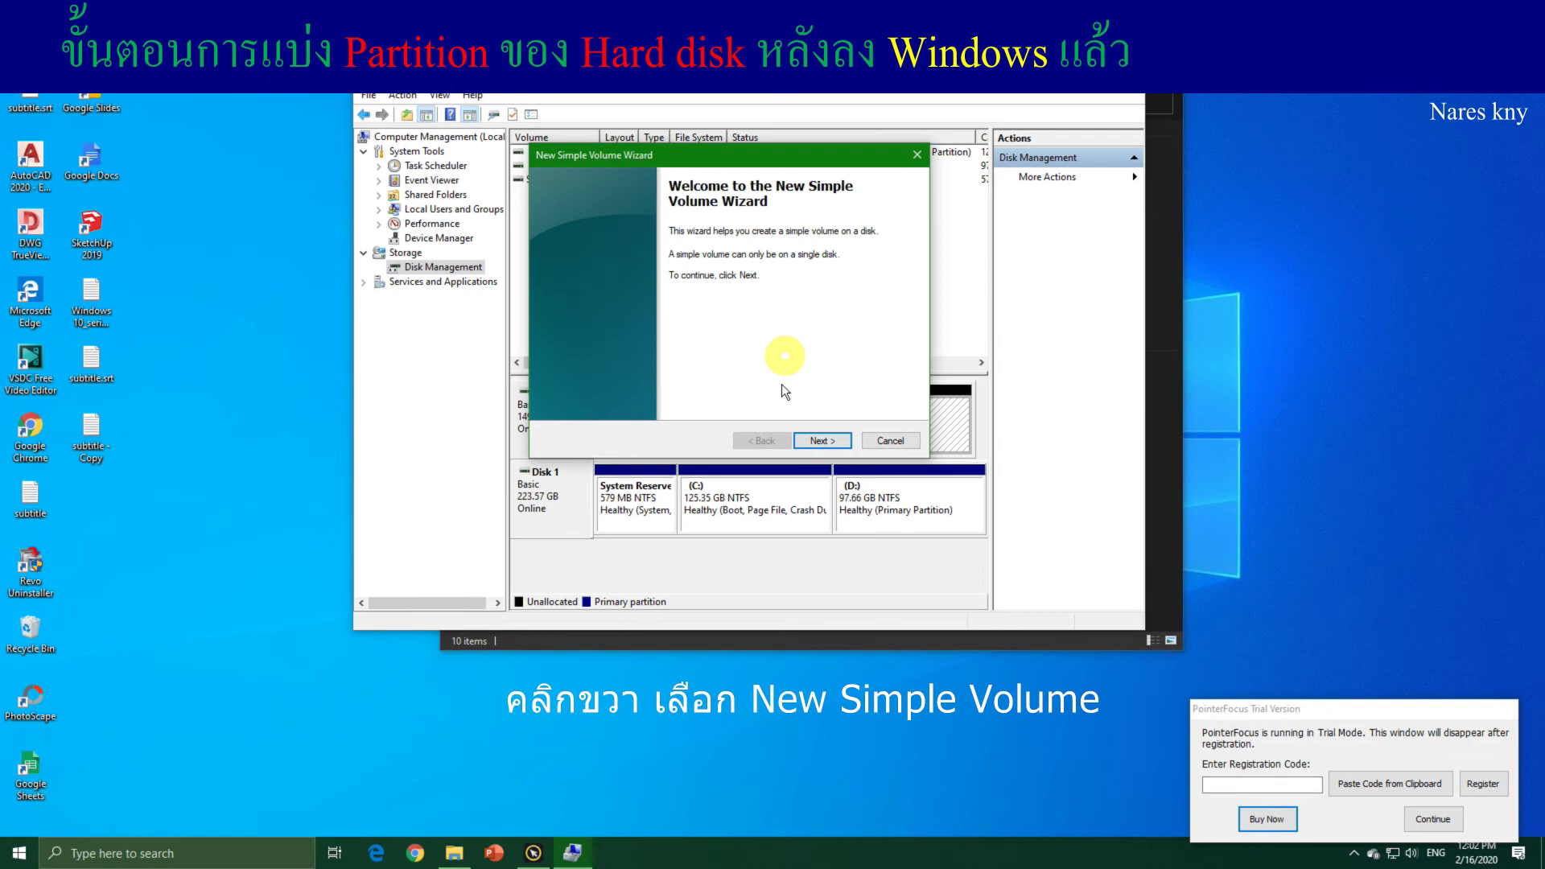
click(819, 441)
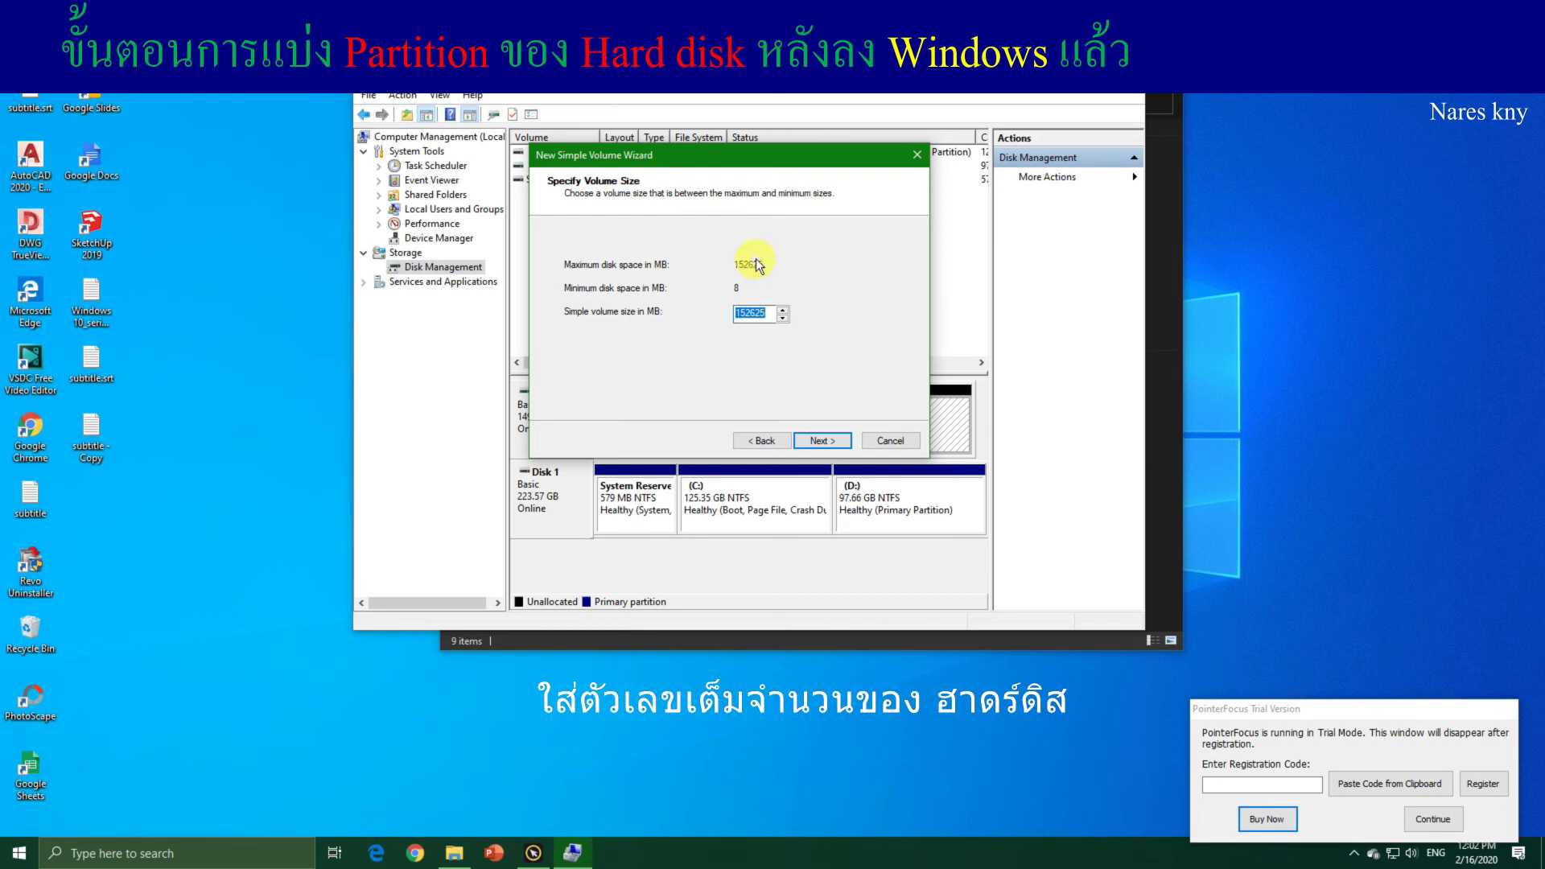
click(827, 445)
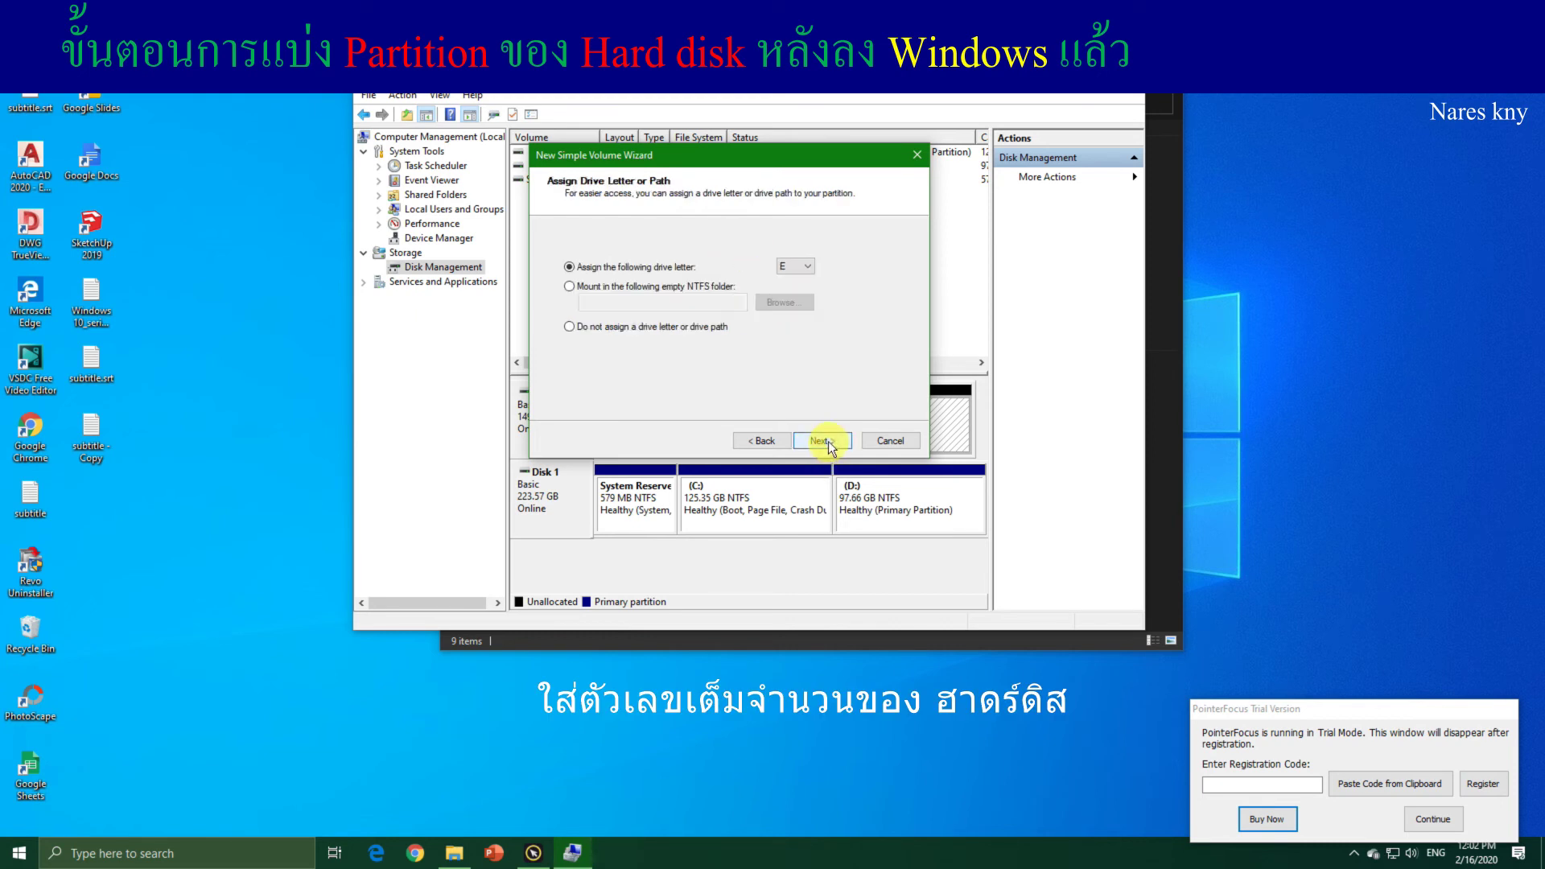
Assign drive letter E, create the volume with NTFS quick format, default allocation unit size and label New Volume, and close Computer Management.
click(827, 443)
click(826, 442)
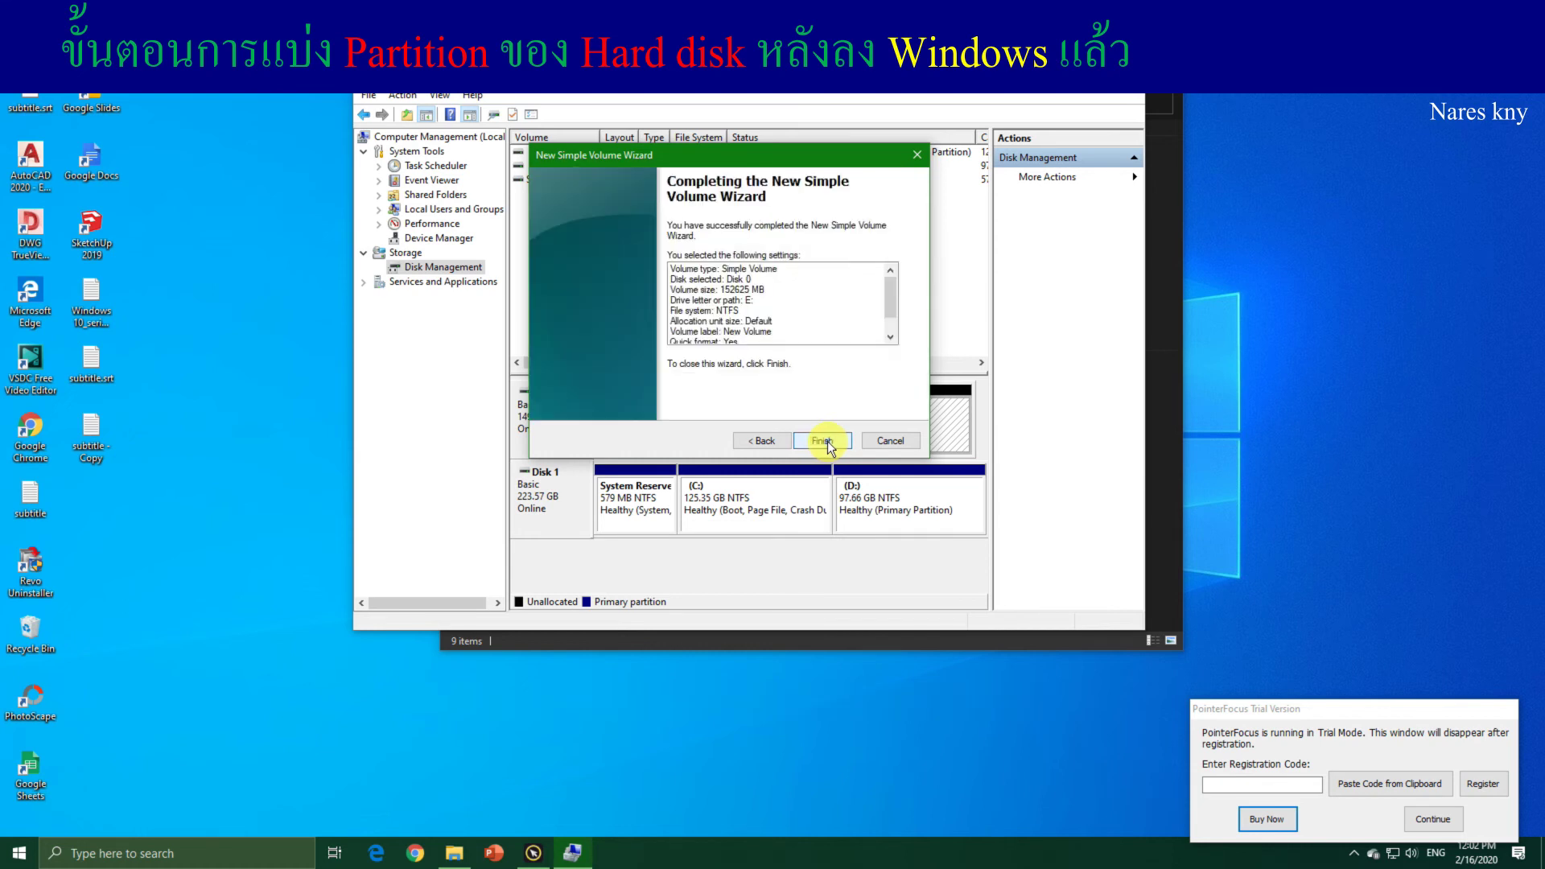
click(826, 443)
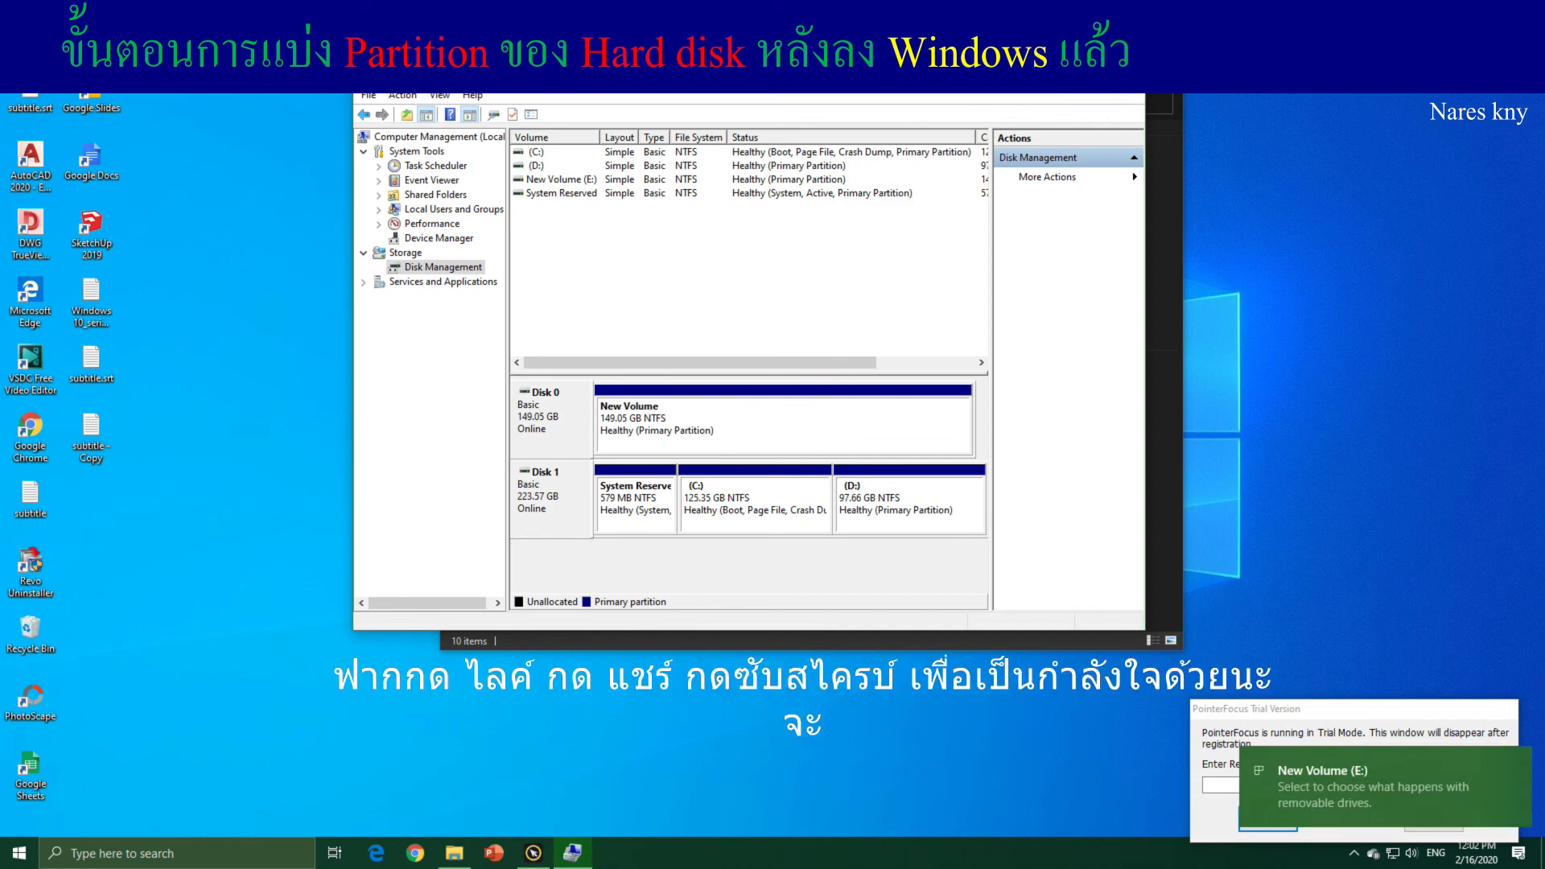
key(alt+F4)
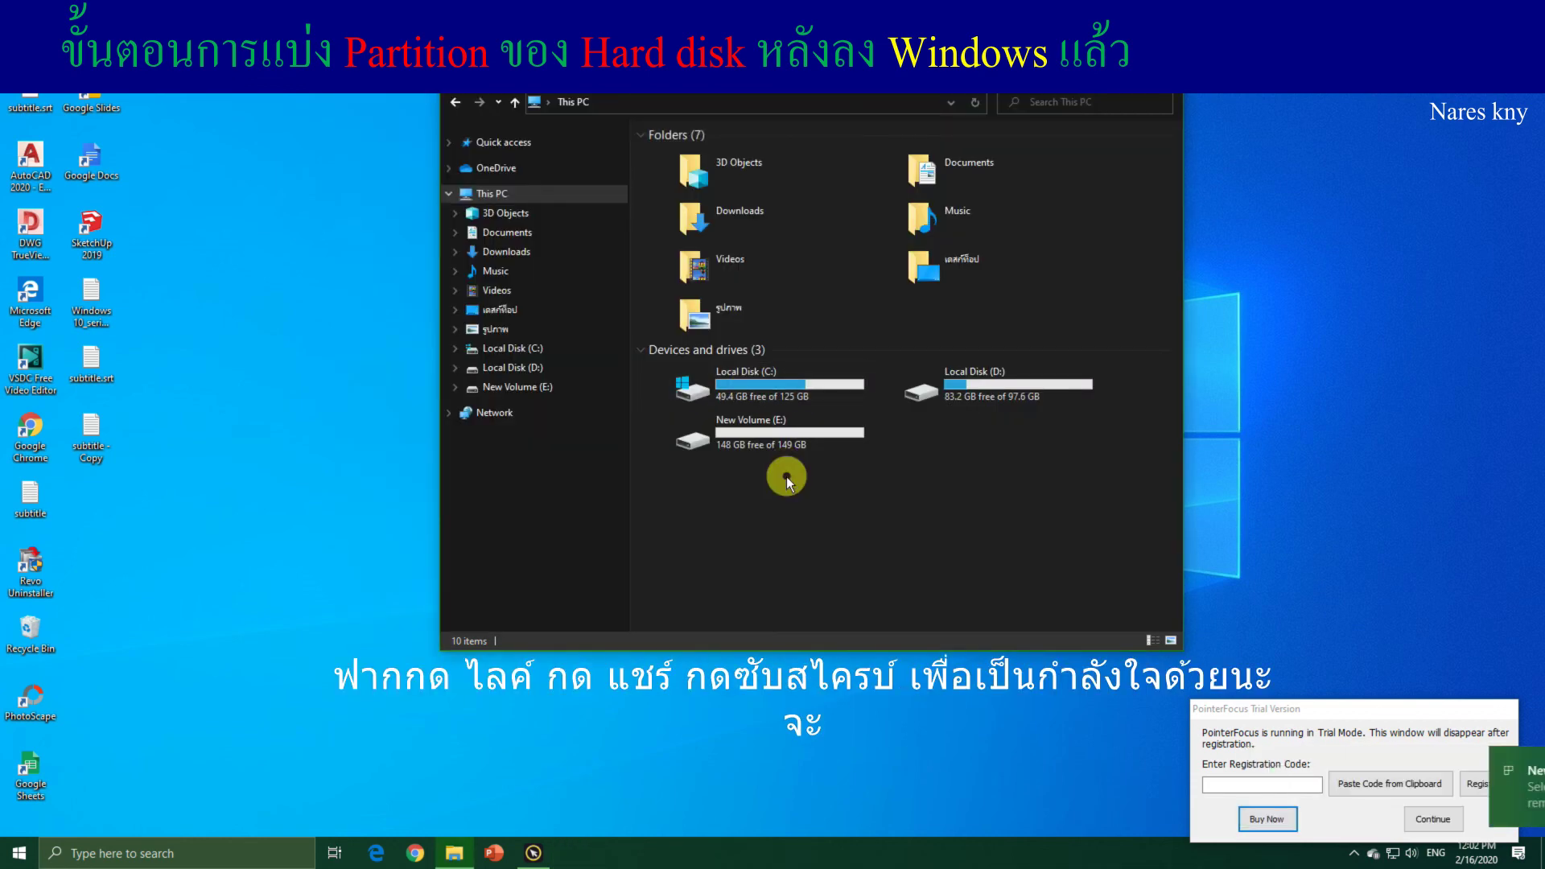